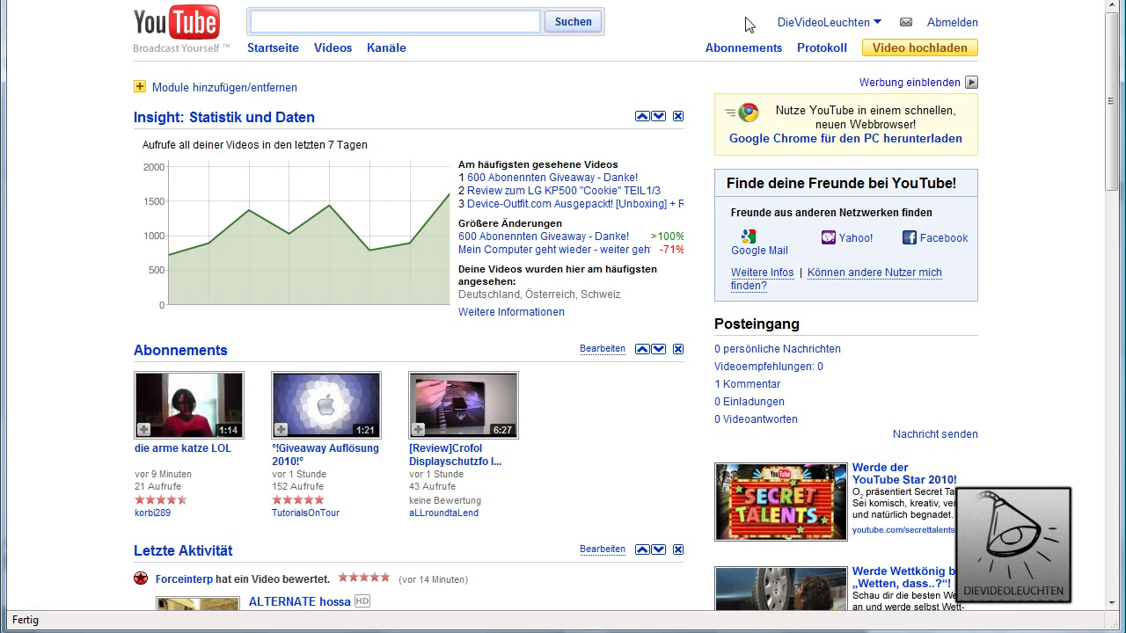
# Open the YouTube account menu on the logged-in YouTube home page
pyautogui.click(800, 24)
# Go to the own channel page, highlight the Tutorials topic text, and pause the intro video
pyautogui.click(800, 25)
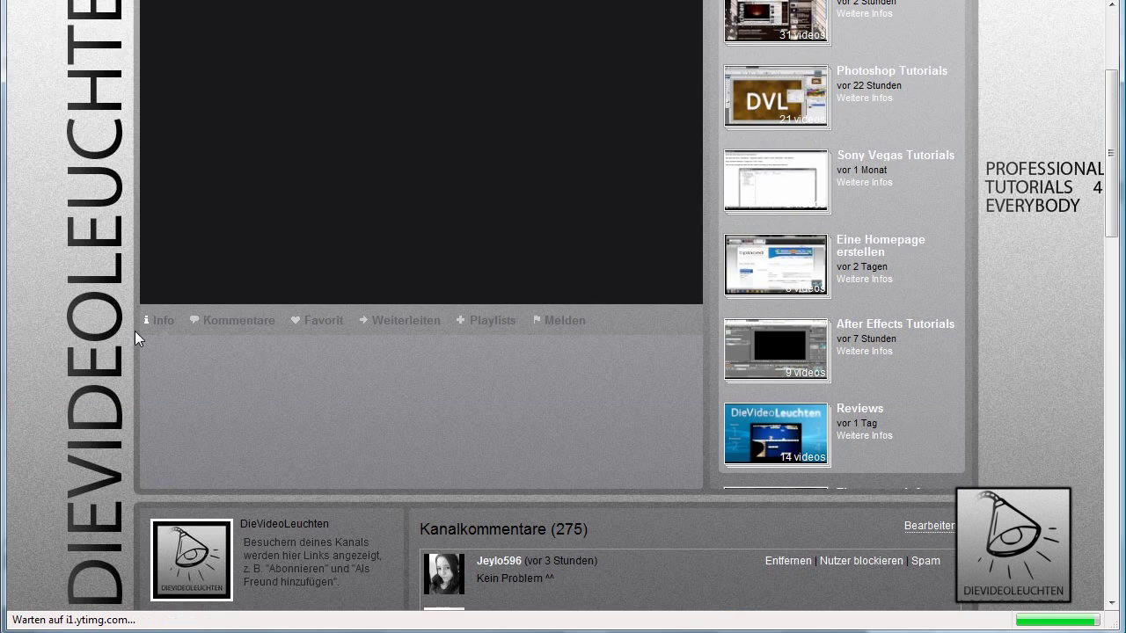
pyautogui.scroll(-10, 135, 330)
pyautogui.moveTo(169, 211); pyautogui.dragTo(213, 255)
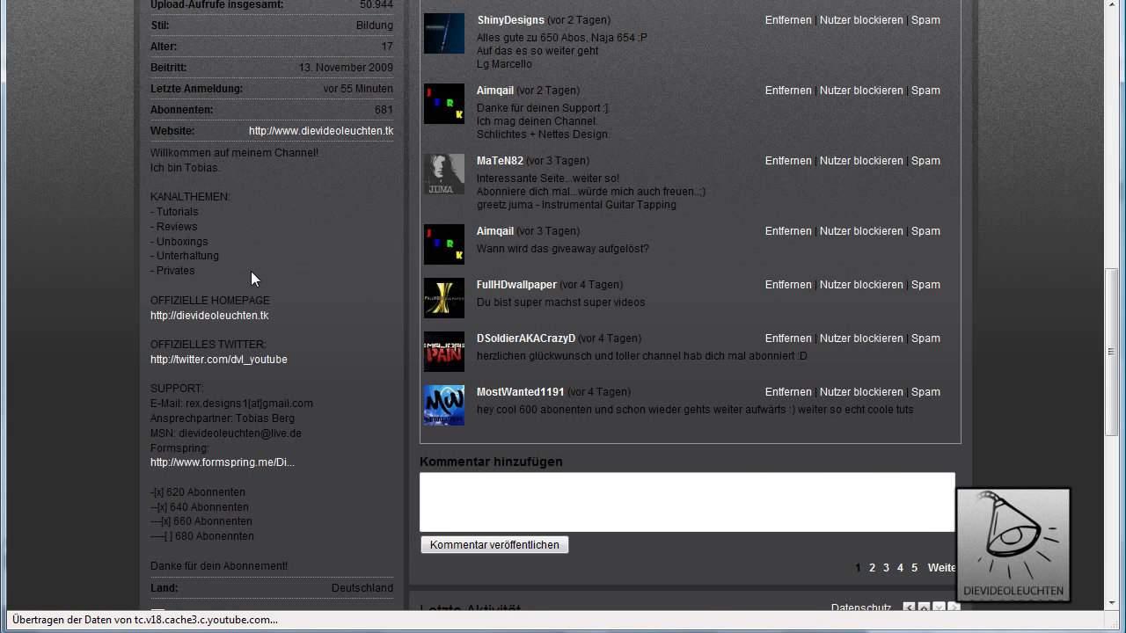
pyautogui.scroll(10, 251, 270)
pyautogui.click(150, 389)
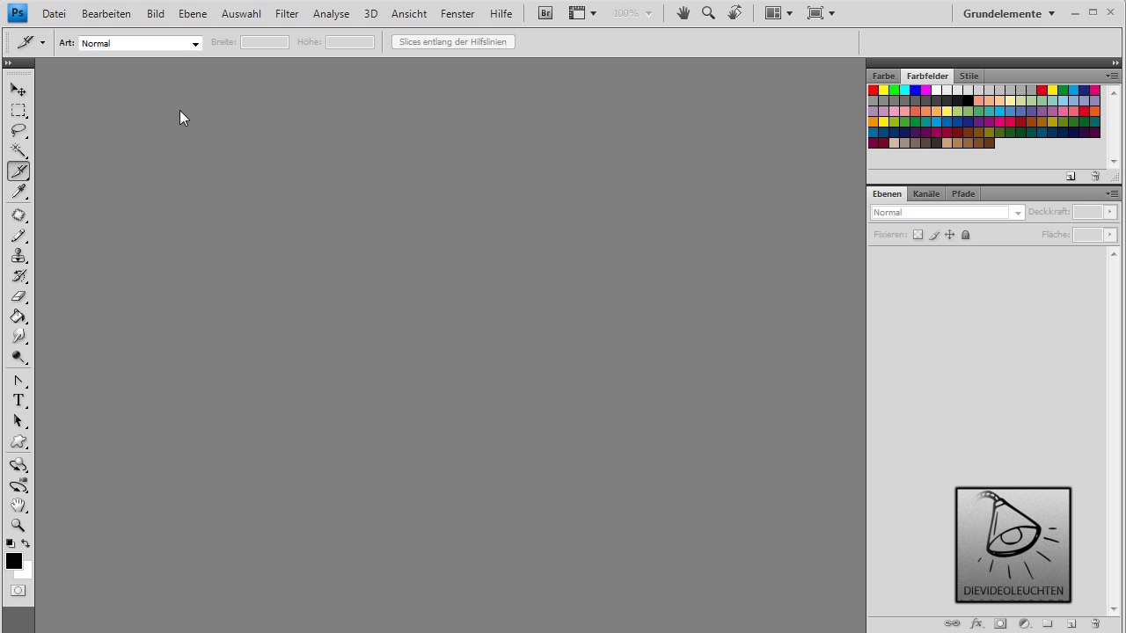
# Delete the Bilder folder and drag LGKP500-SpeedDesign.png into Photoshop to open it
pyautogui.press('Delete')
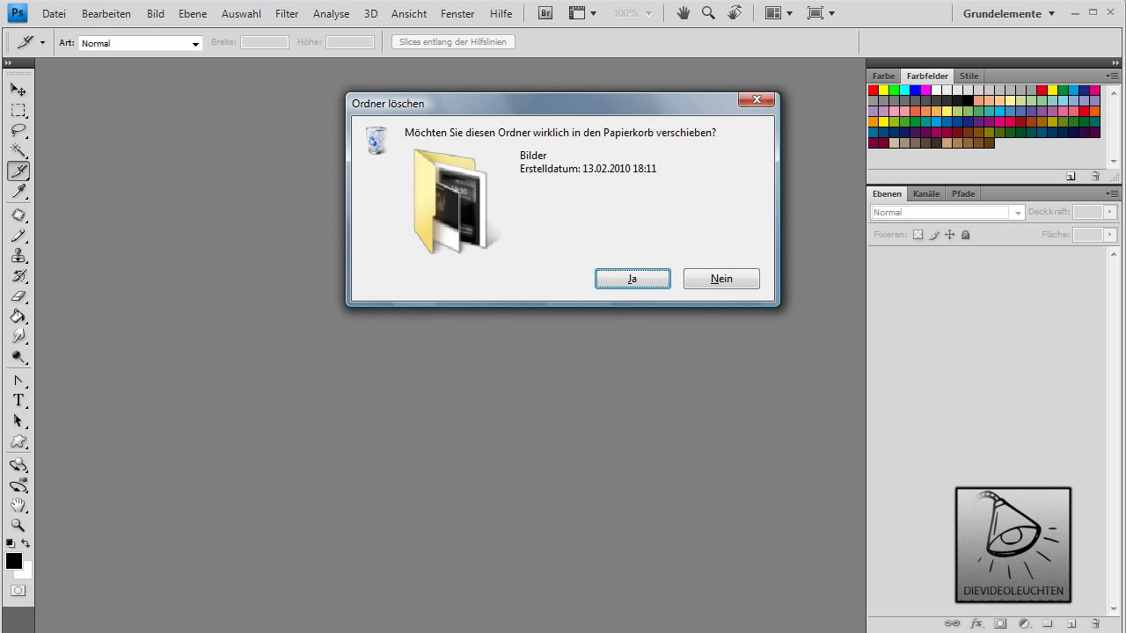
pyautogui.press('Escape')
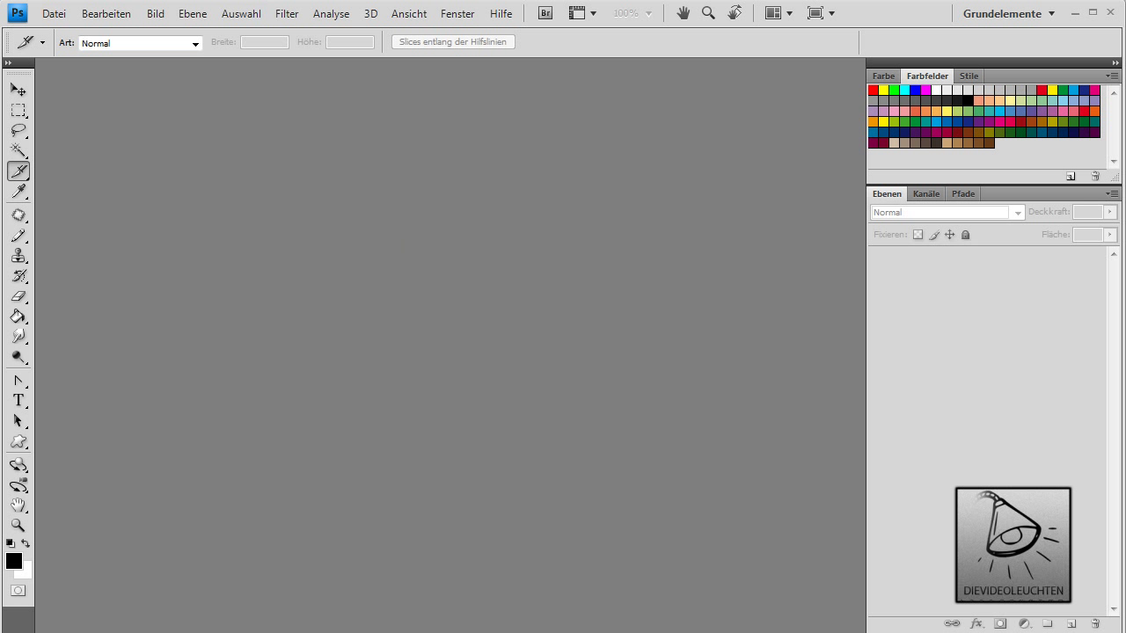
pyautogui.moveTo(422, 224); pyautogui.dragTo(397, 236)
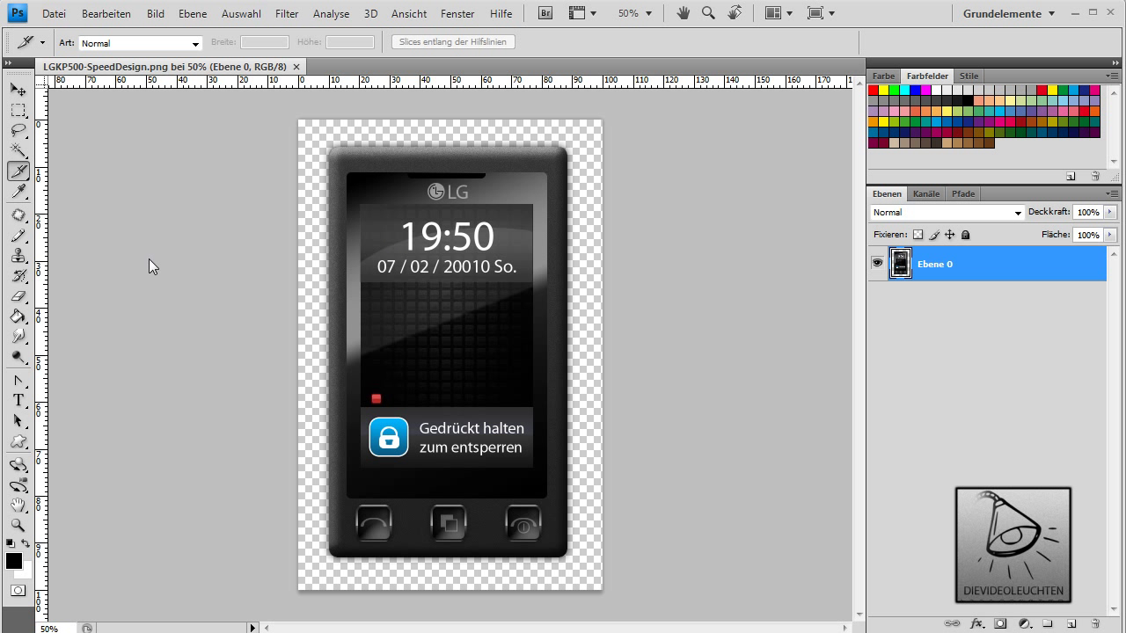
pyautogui.click(25, 173)
pyautogui.click(74, 175)
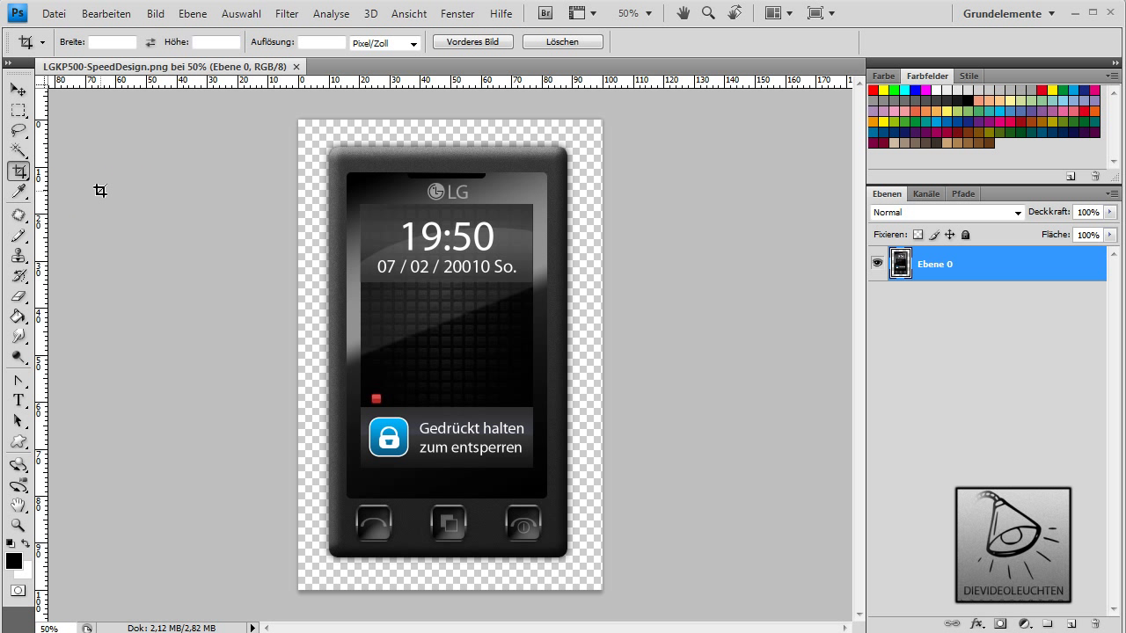
pyautogui.click(17, 172)
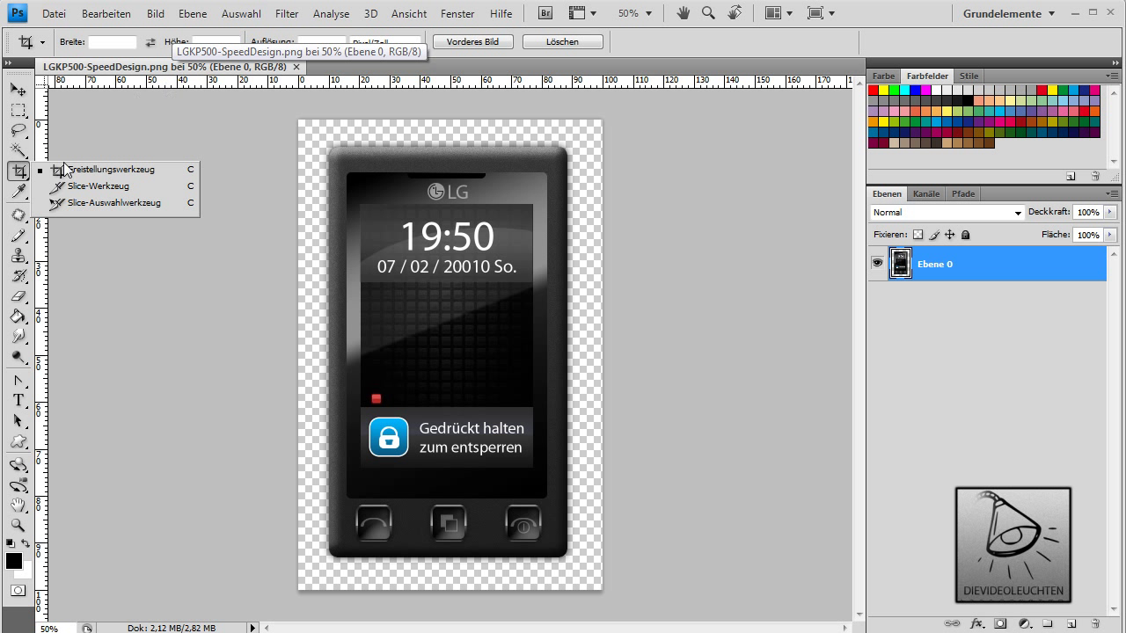
pyautogui.click(102, 195)
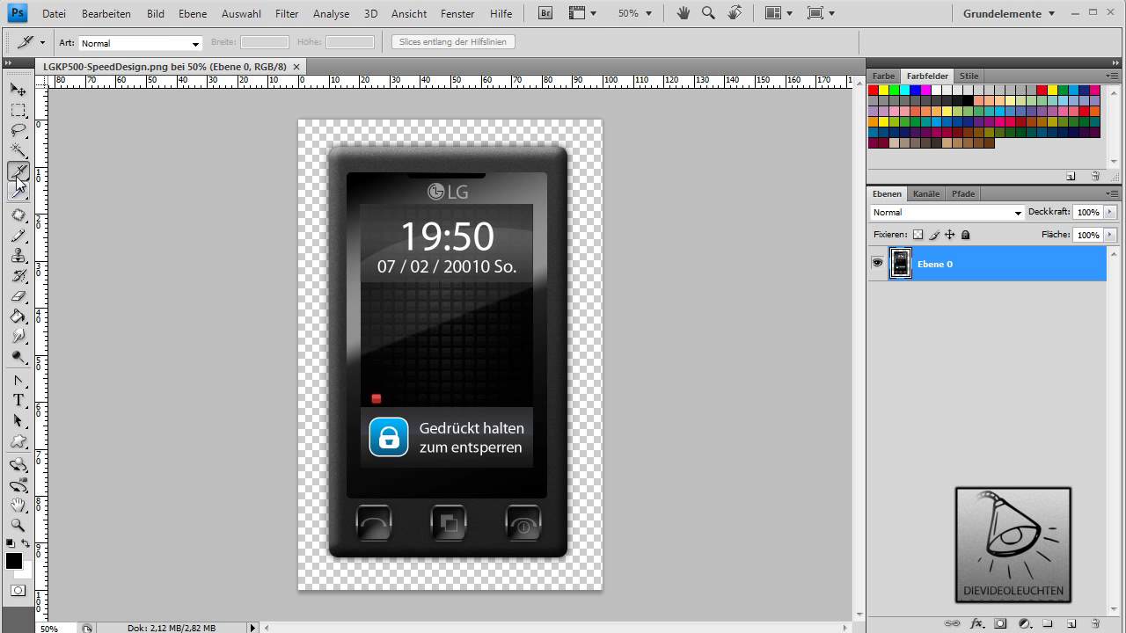
pyautogui.moveTo(19, 171); pyautogui.dragTo(57, 179)
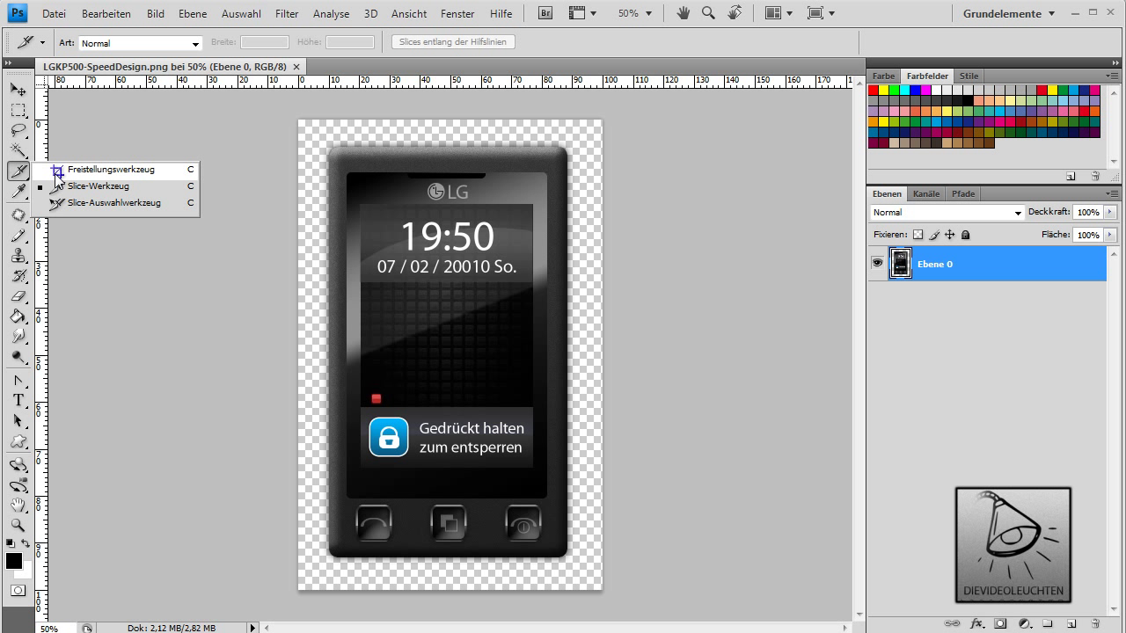
pyautogui.click(56, 175)
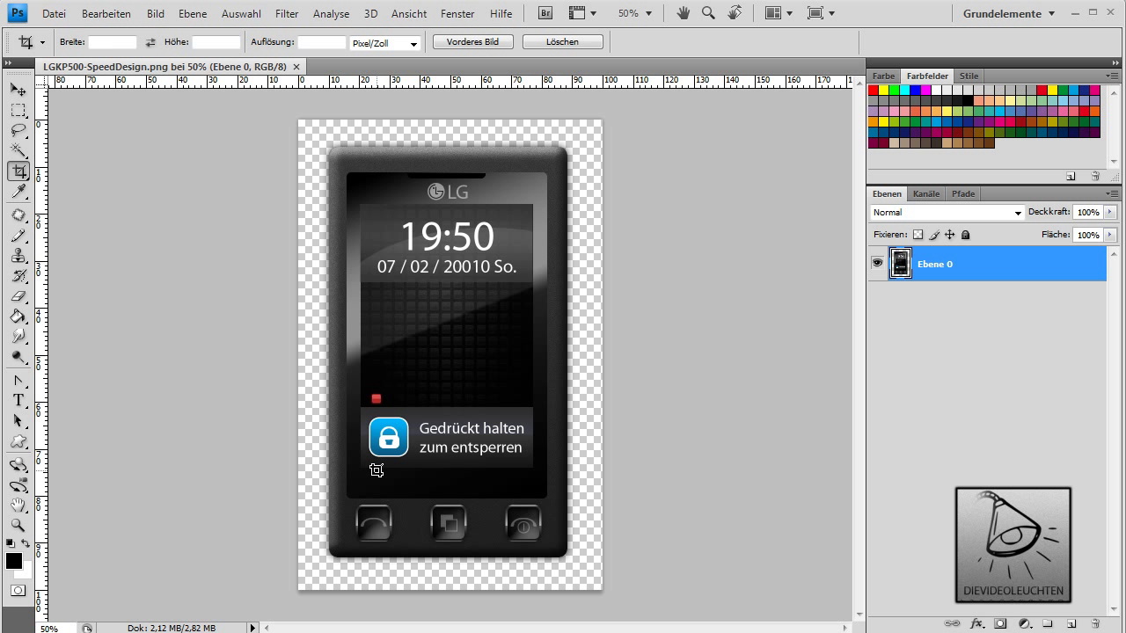
pyautogui.moveTo(446, 524); pyautogui.dragTo(423, 554)
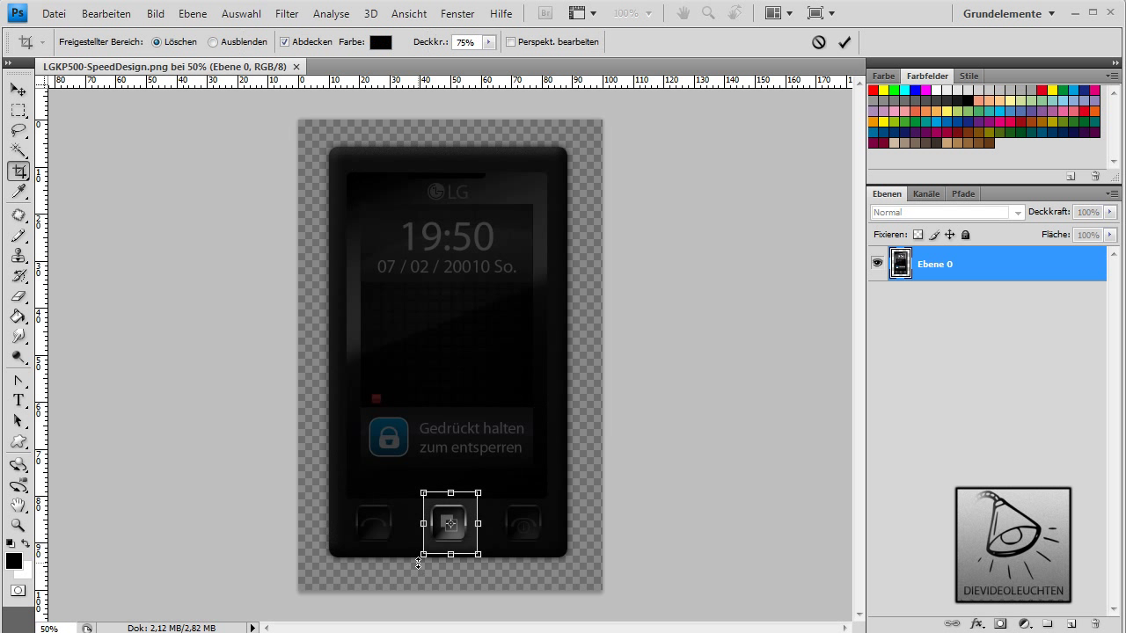
pyautogui.press('Return')
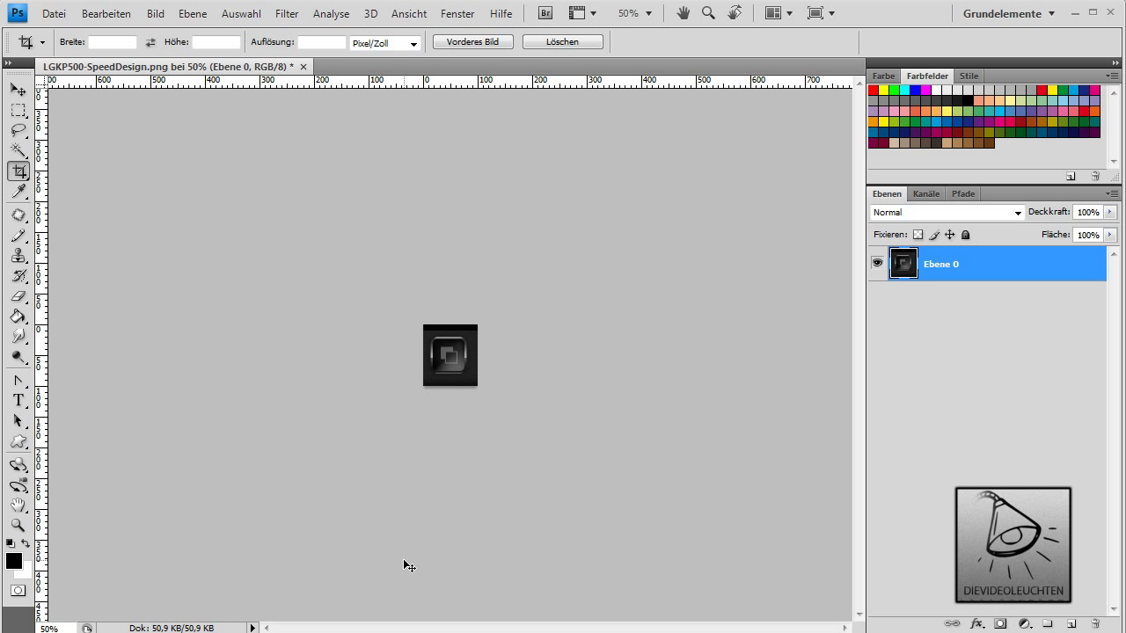
pyautogui.hotkey('ctrl', 'z')
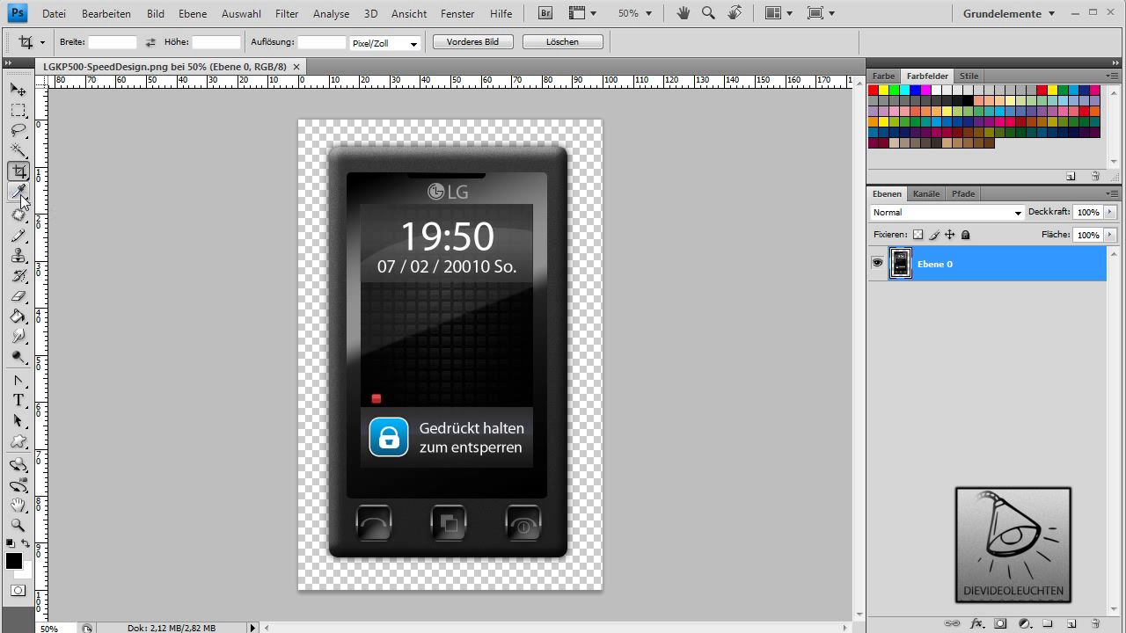
pyautogui.rightClick(20, 178)
pyautogui.click(88, 185)
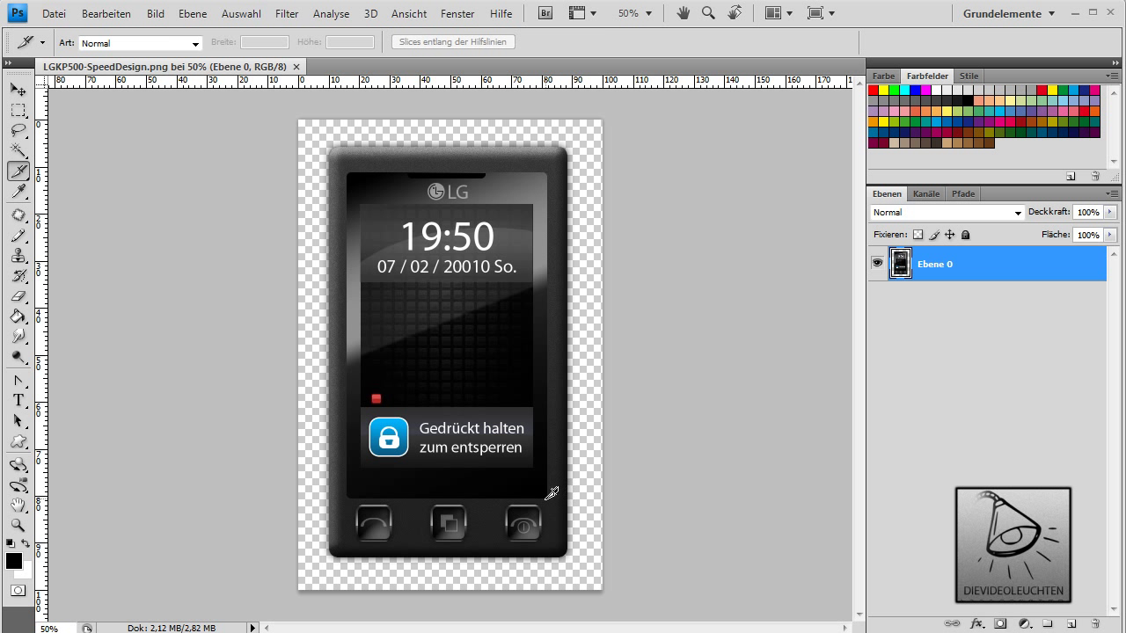
# Slice out the right, middle and left phone buttons
pyautogui.moveTo(542, 501); pyautogui.dragTo(506, 545)
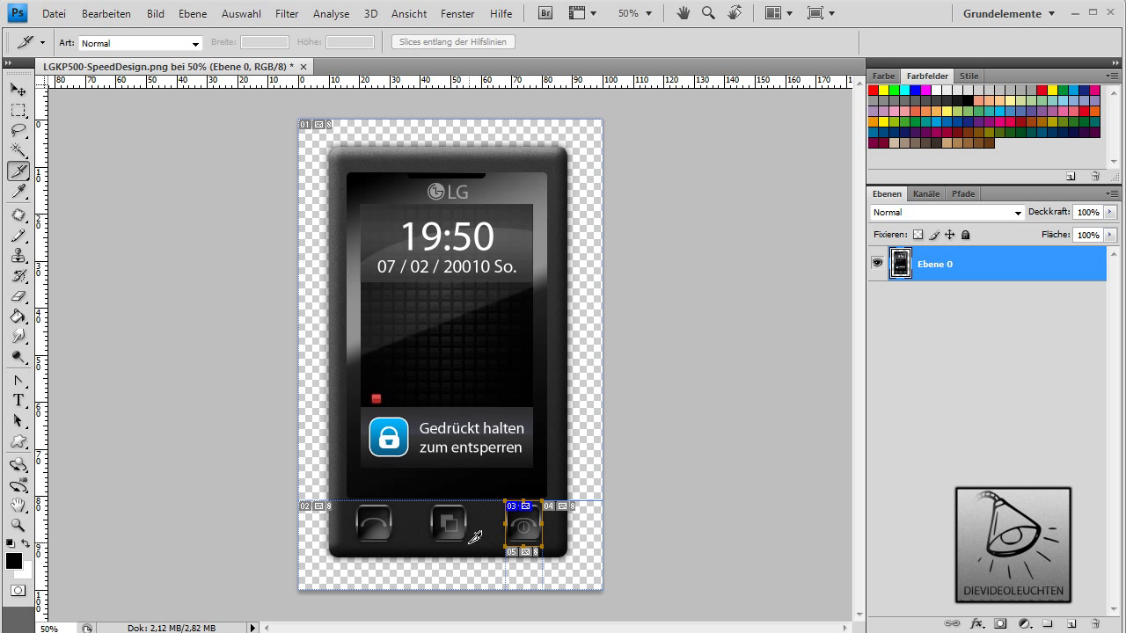
pyautogui.moveTo(468, 546); pyautogui.dragTo(433, 498)
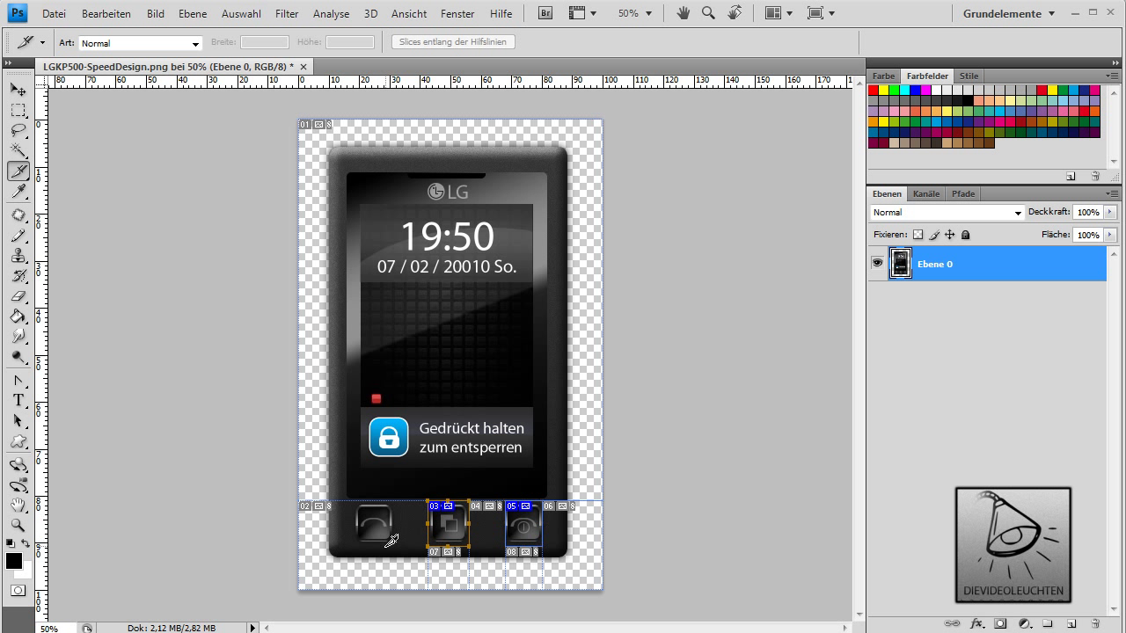
pyautogui.moveTo(394, 543); pyautogui.dragTo(354, 503)
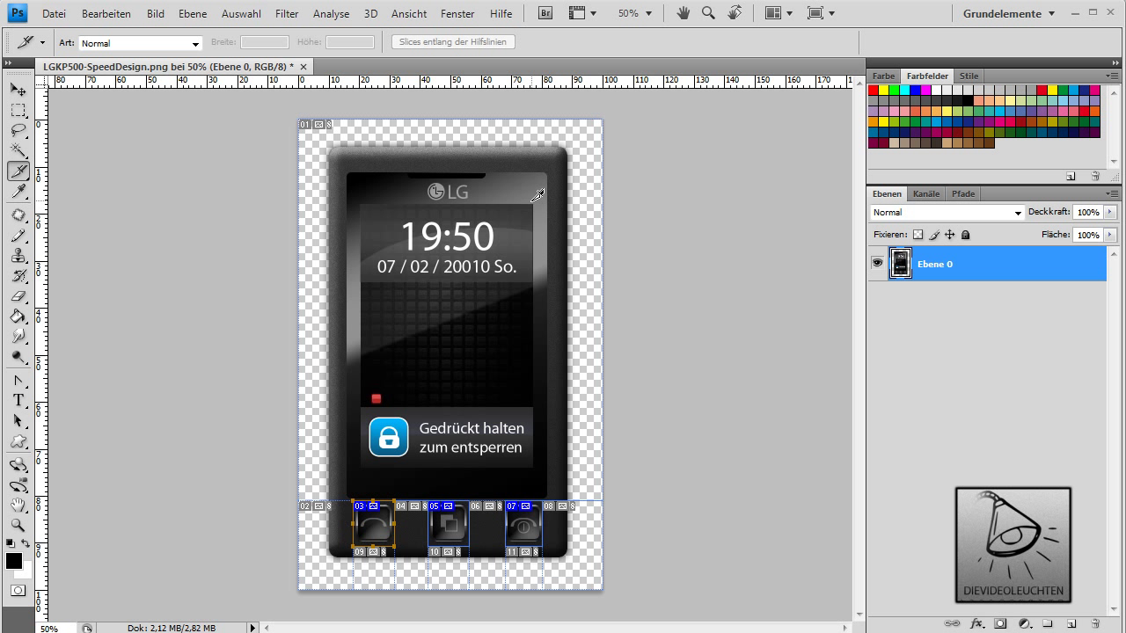
# Slice the display area, nudge it down two pixels, and slice the LG logo
pyautogui.moveTo(534, 199); pyautogui.dragTo(361, 464)
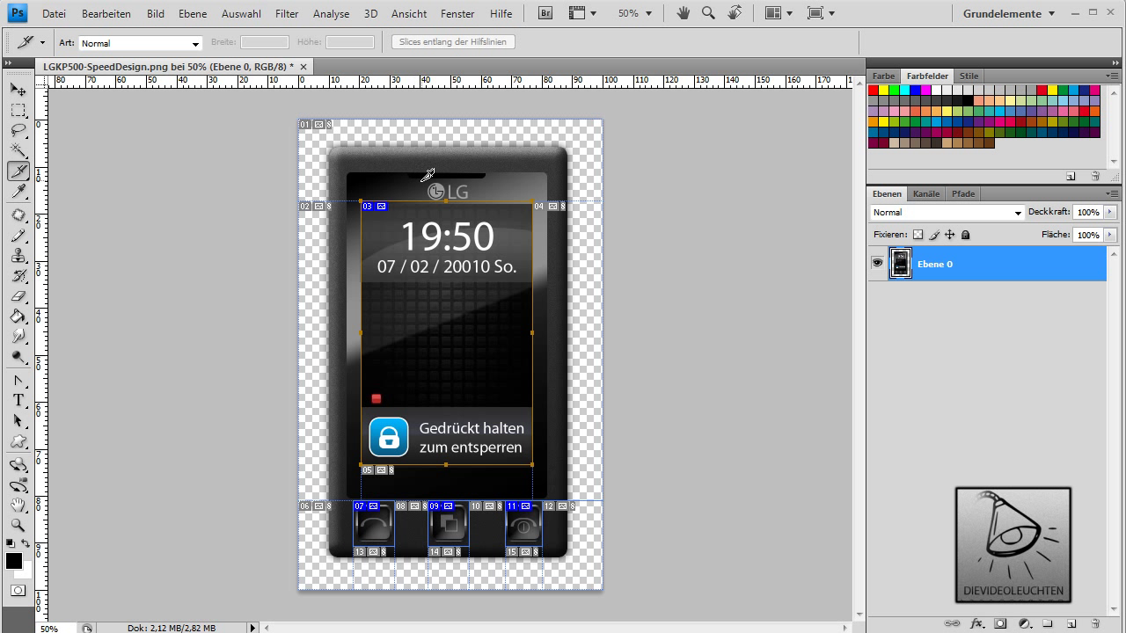
pyautogui.press('Down')
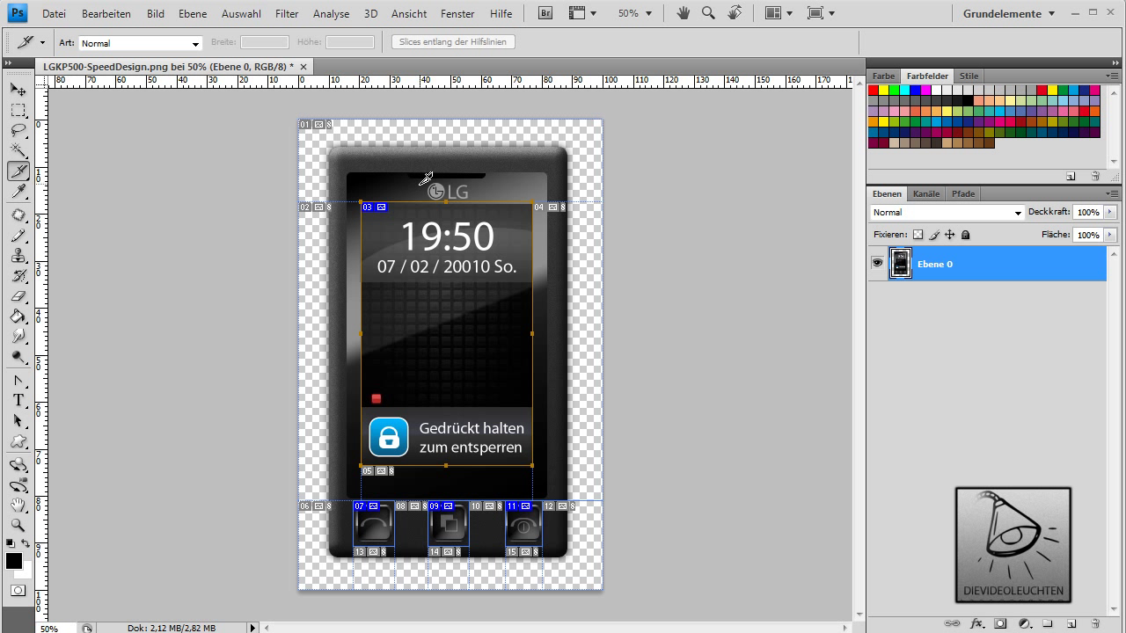
pyautogui.press('Down')
pyautogui.moveTo(417, 179); pyautogui.dragTo(476, 203)
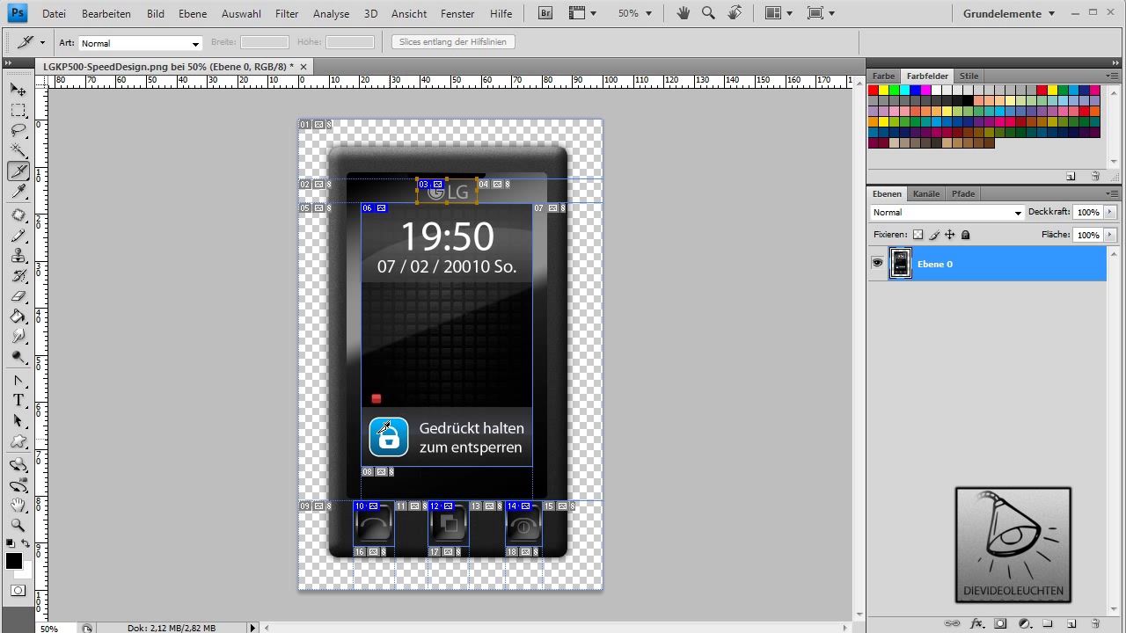
pyautogui.doubleClick(452, 189)
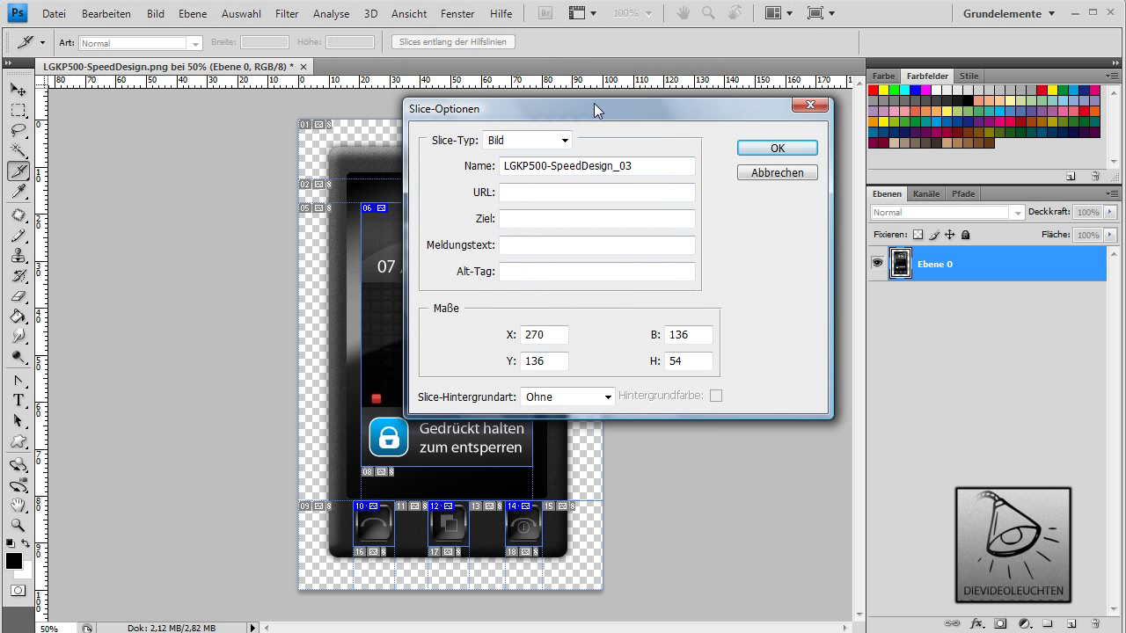
pyautogui.click(522, 192)
pyautogui.click(519, 219)
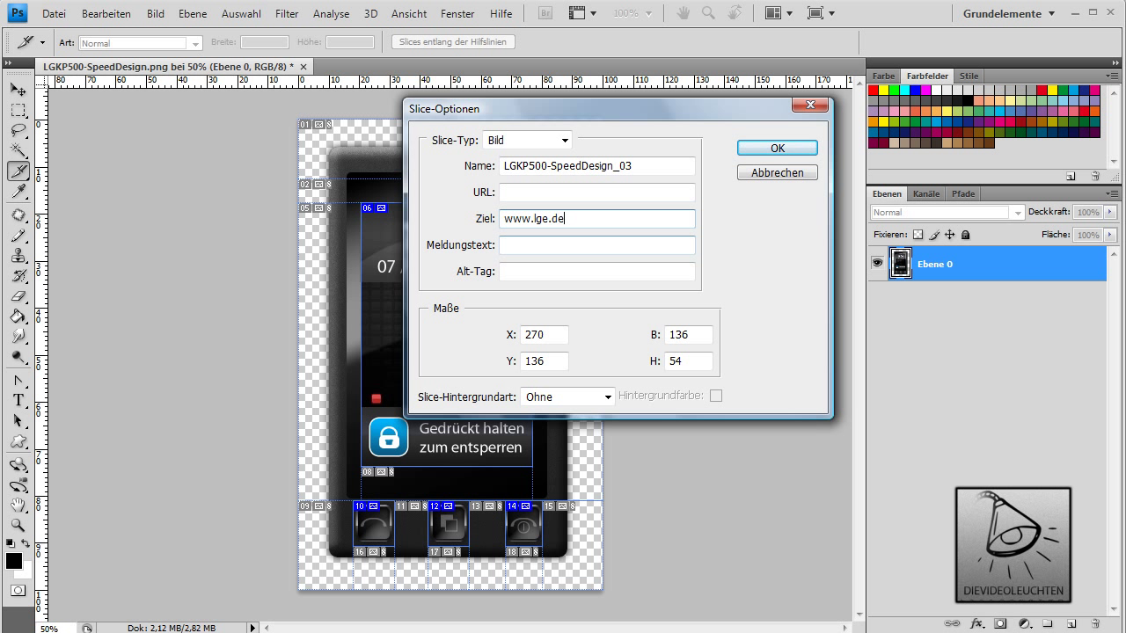
pyautogui.click(796, 151)
pyautogui.doubleClick(459, 194)
pyautogui.moveTo(593, 221); pyautogui.dragTo(486, 224)
pyautogui.hotkey('ctrl', 'c')
pyautogui.click(507, 192)
pyautogui.hotkey('ctrl', 'v')
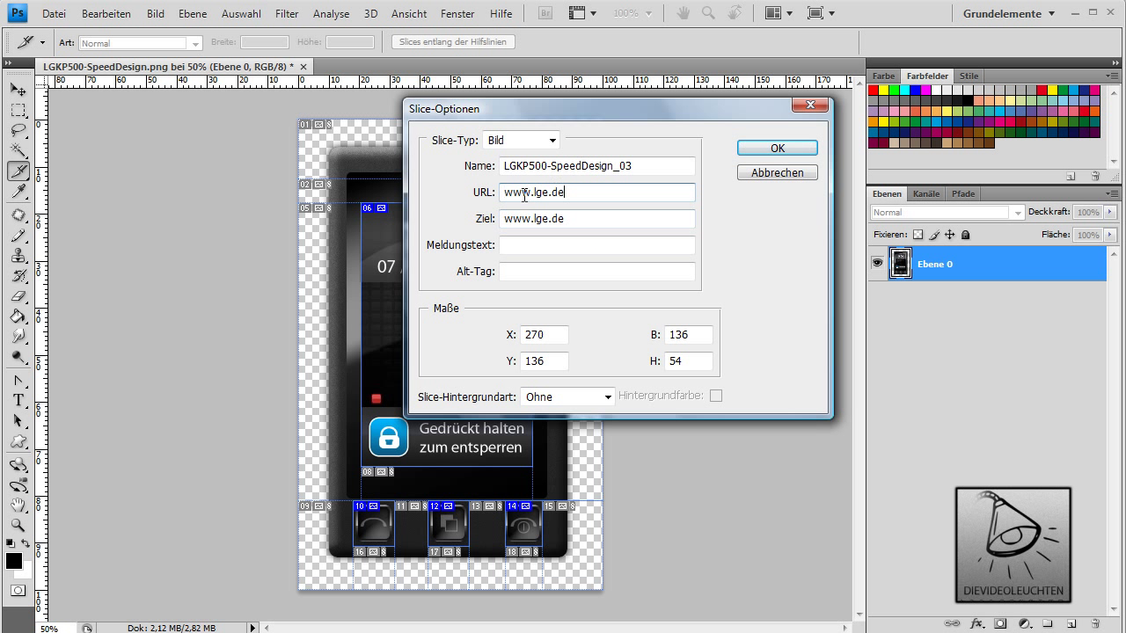
pyautogui.write('http://')
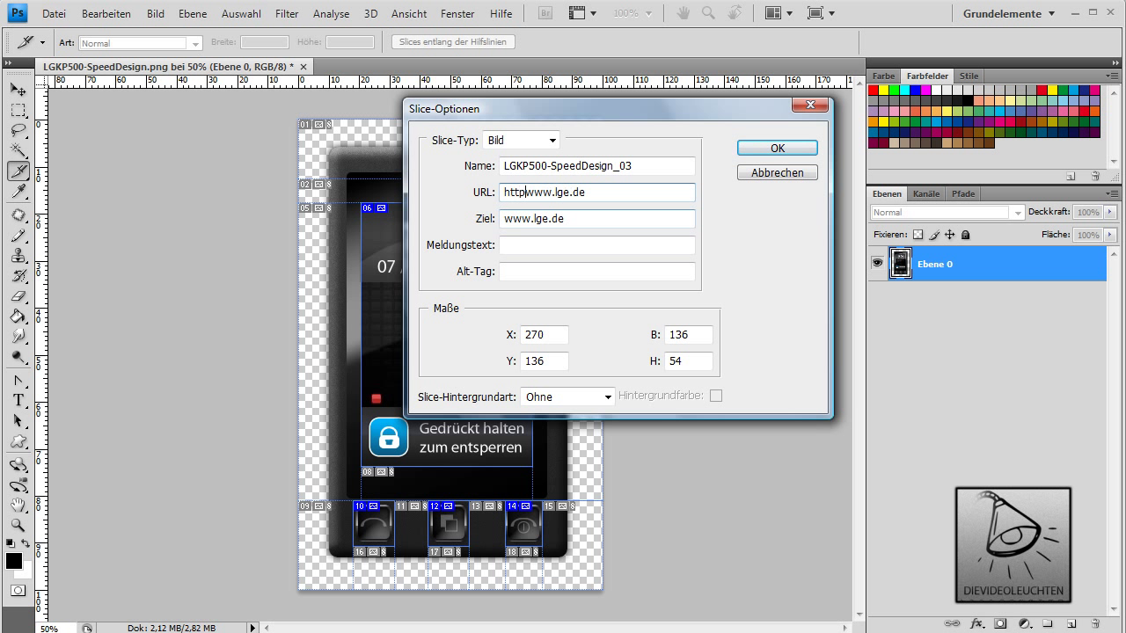
pyautogui.press('Delete')
pyautogui.press('Delete')
pyautogui.press('Delete')
pyautogui.press('Delete')
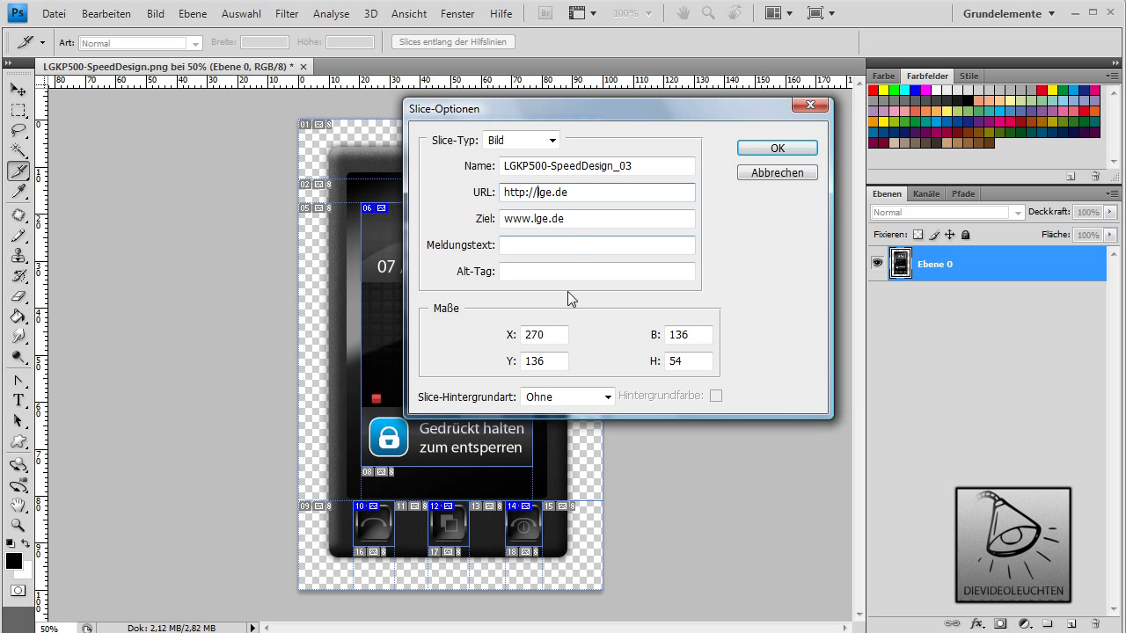
pyautogui.press('Return')
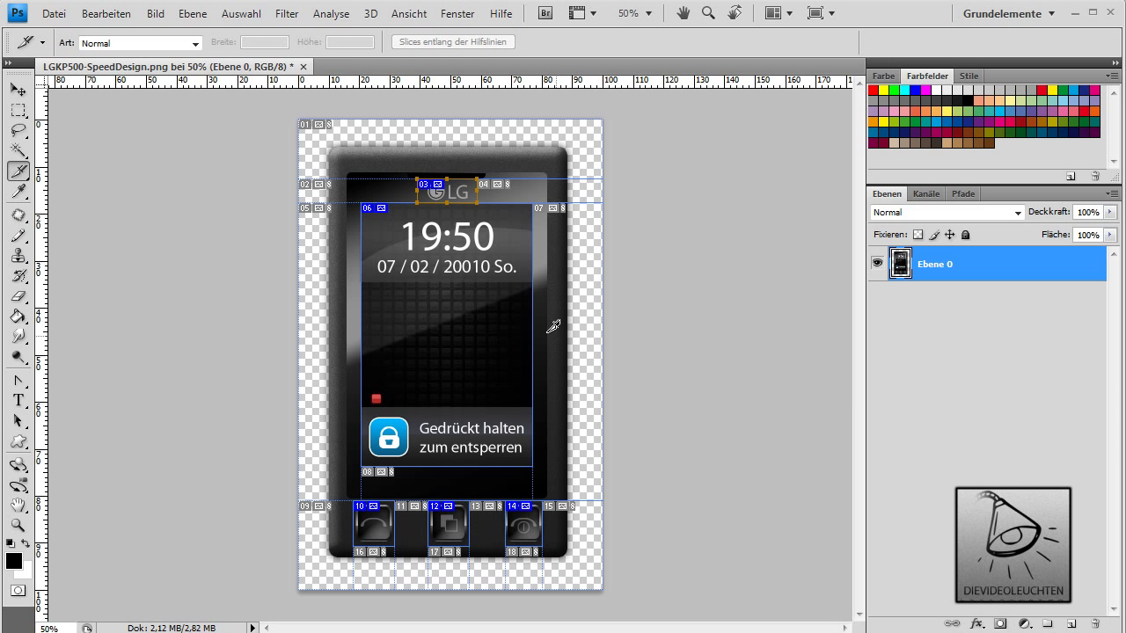
# Open Datei > Für Web und Geräte speichern and select several slices in the preview
pyautogui.click(54, 13)
pyautogui.click(88, 283)
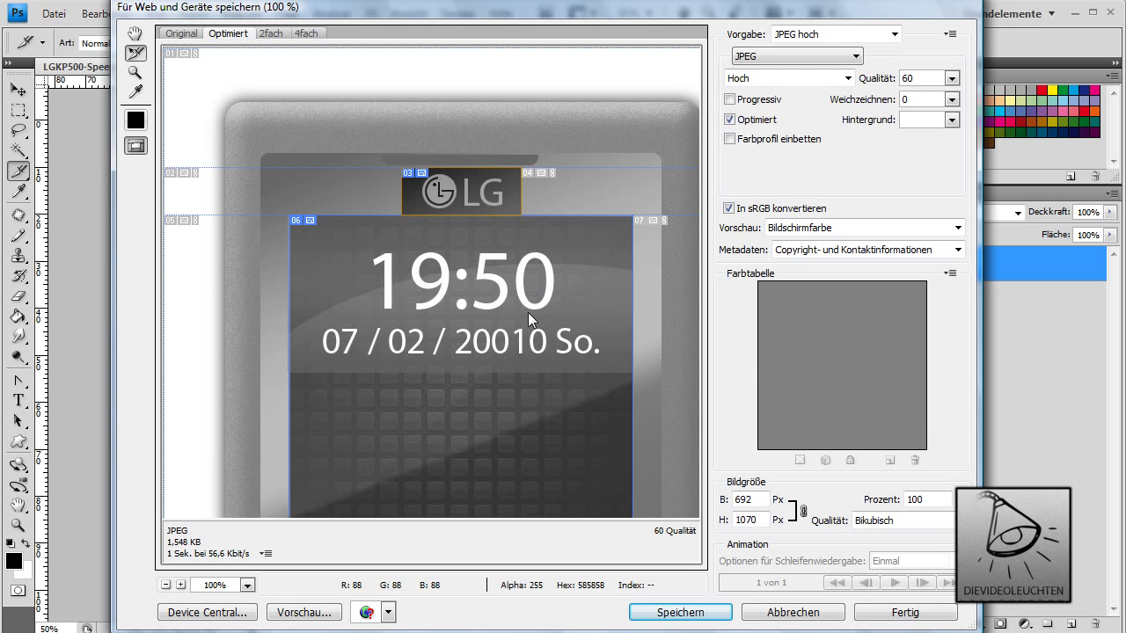
pyautogui.click(577, 287)
pyautogui.click(664, 266)
pyautogui.click(324, 119)
pyautogui.click(308, 172)
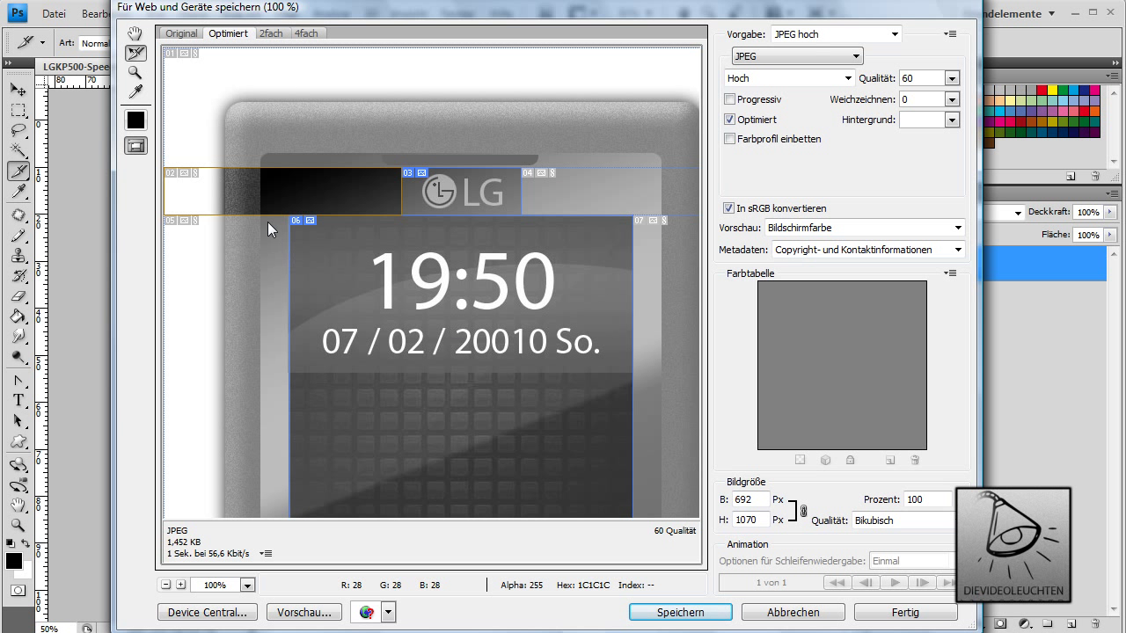
# Keep the slices as JPEG Hoch at quality 60 and save
pyautogui.click(761, 56)
pyautogui.click(760, 82)
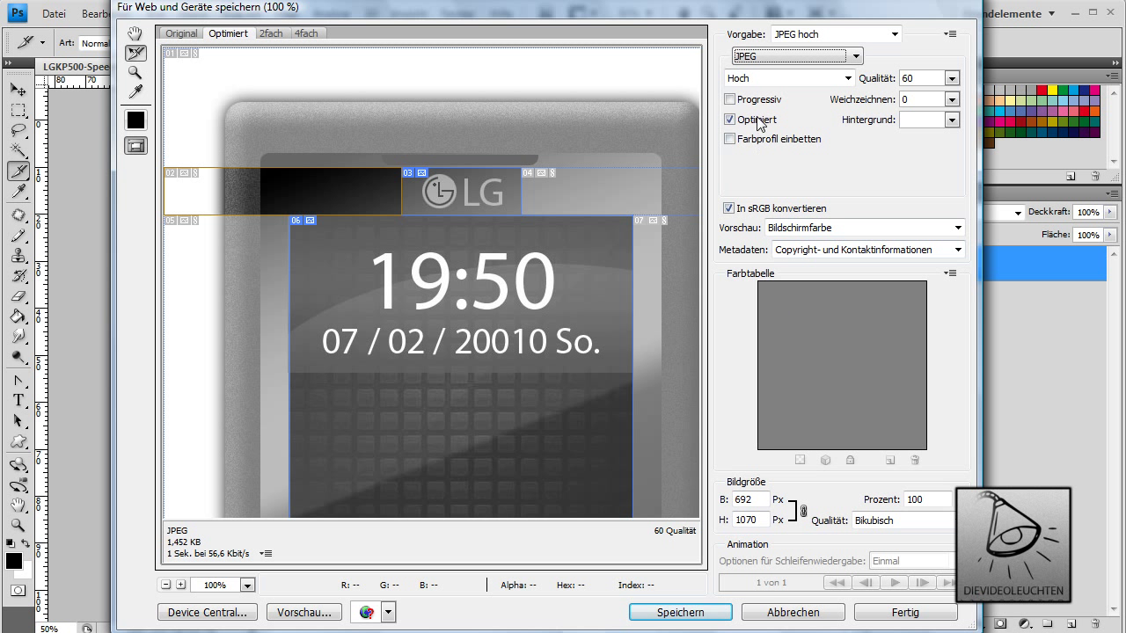
pyautogui.click(842, 79)
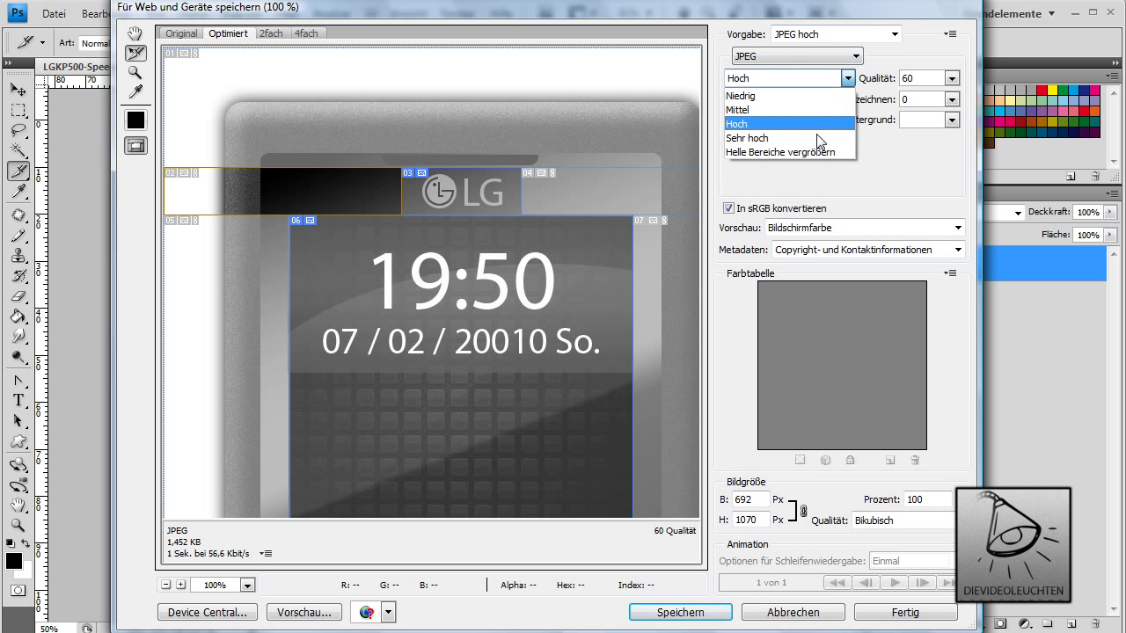
pyautogui.click(747, 124)
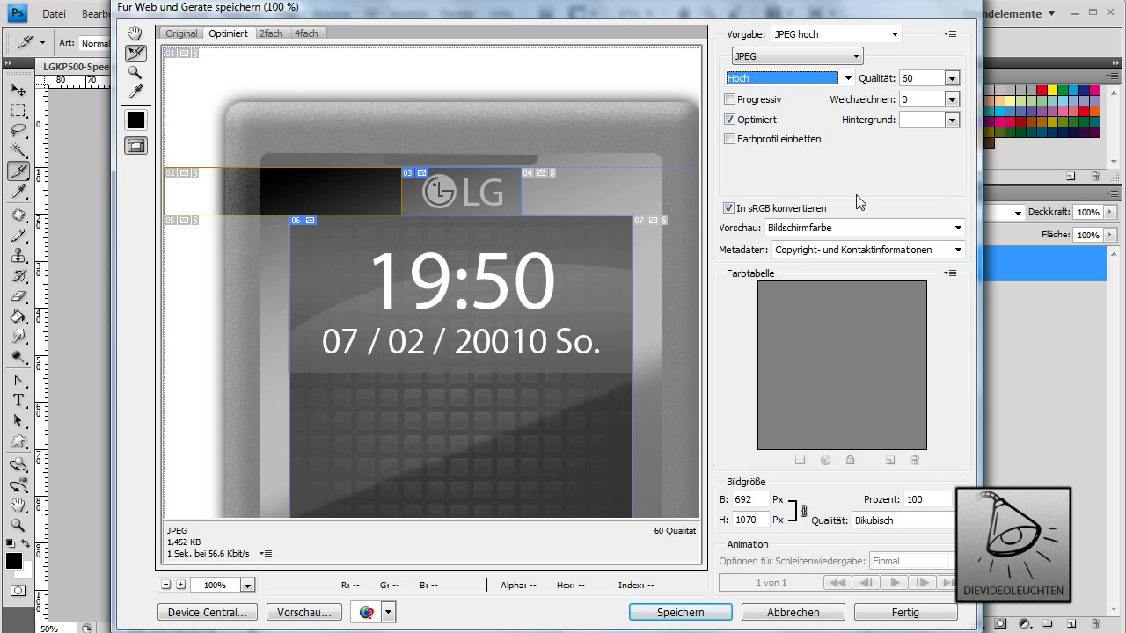
pyautogui.click(712, 612)
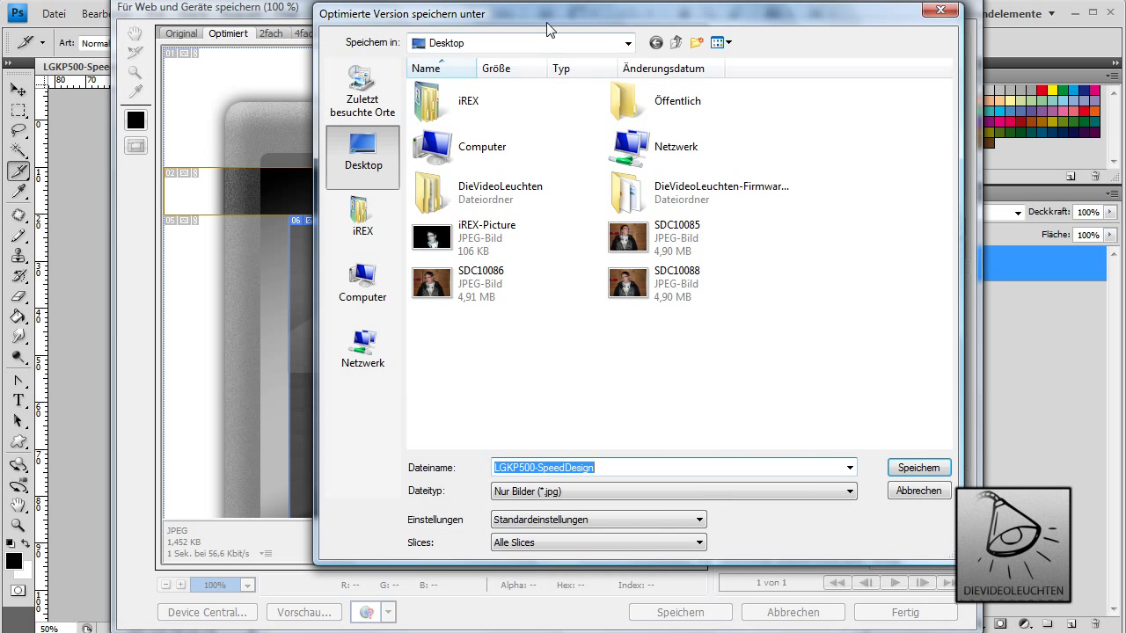
# Save LGKP500-SpeedDesign.html to the Desktop as type 'HTML und Bilder (*.html)'
pyautogui.moveTo(546, 30); pyautogui.dragTo(471, 92)
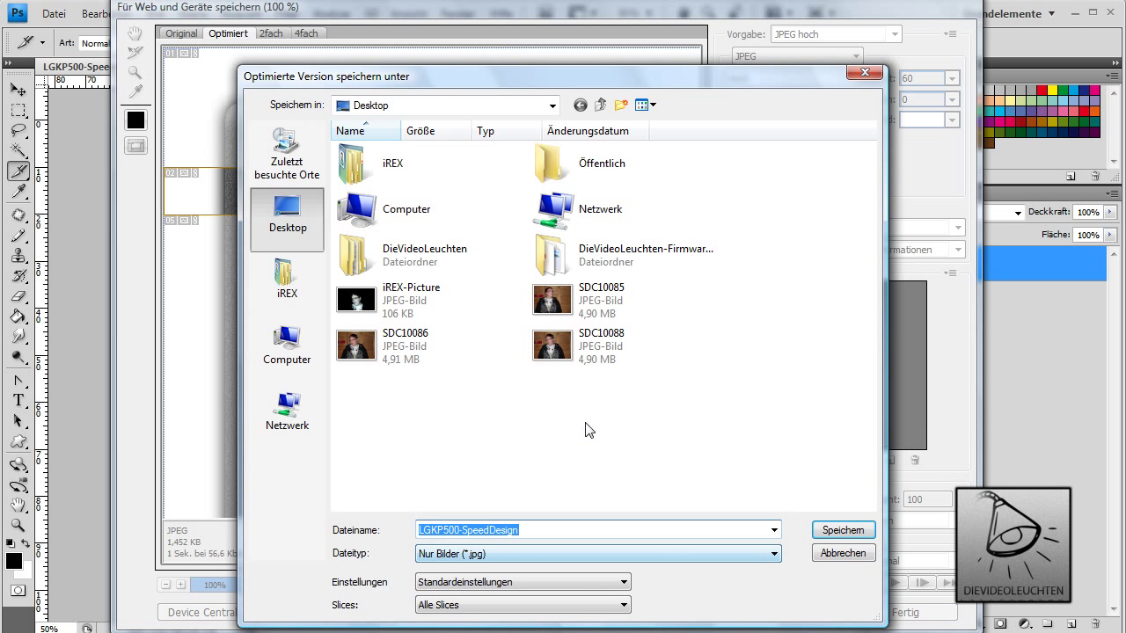
pyautogui.click(459, 558)
pyautogui.click(459, 557)
pyautogui.click(457, 554)
pyautogui.click(456, 554)
pyautogui.click(453, 554)
pyautogui.click(453, 601)
pyautogui.click(451, 557)
pyautogui.click(450, 571)
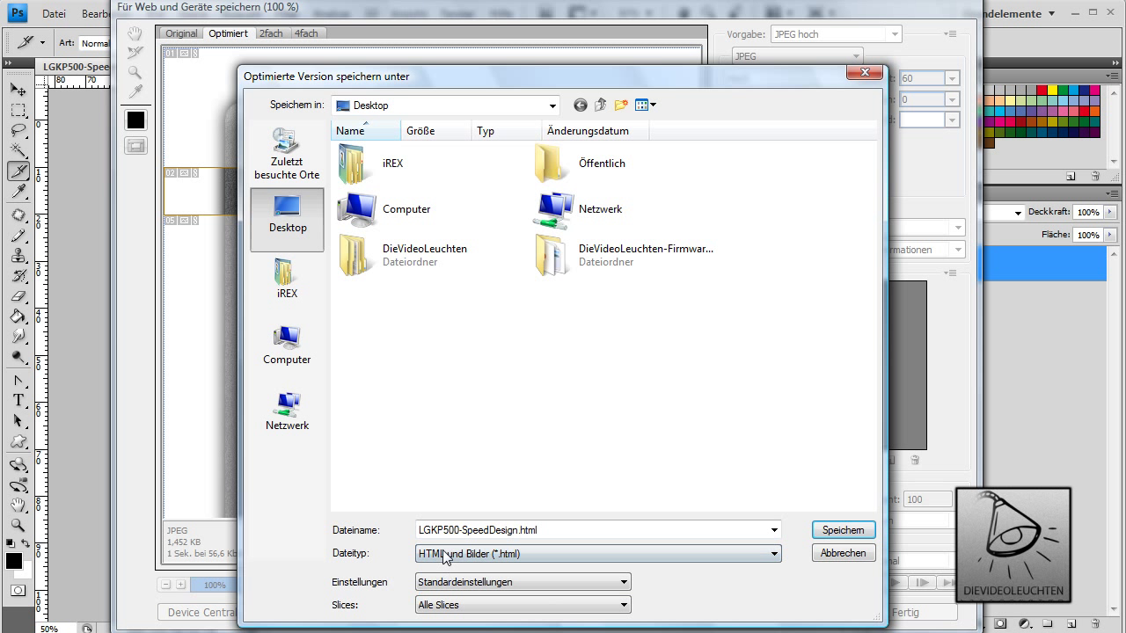
pyautogui.click(435, 560)
pyautogui.click(435, 560)
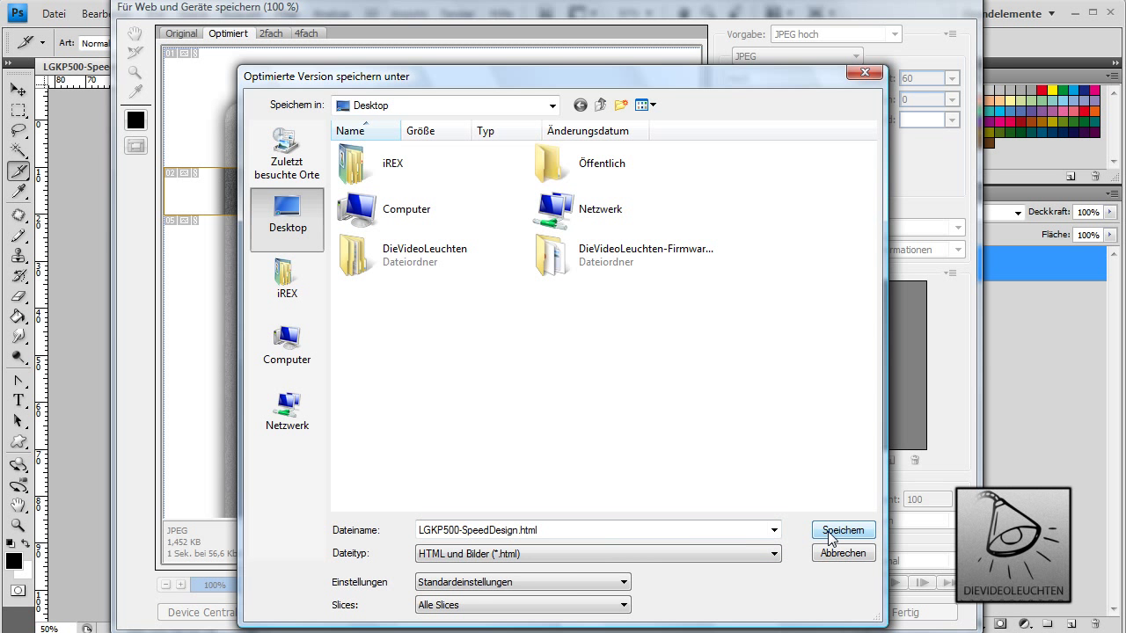
pyautogui.click(872, 534)
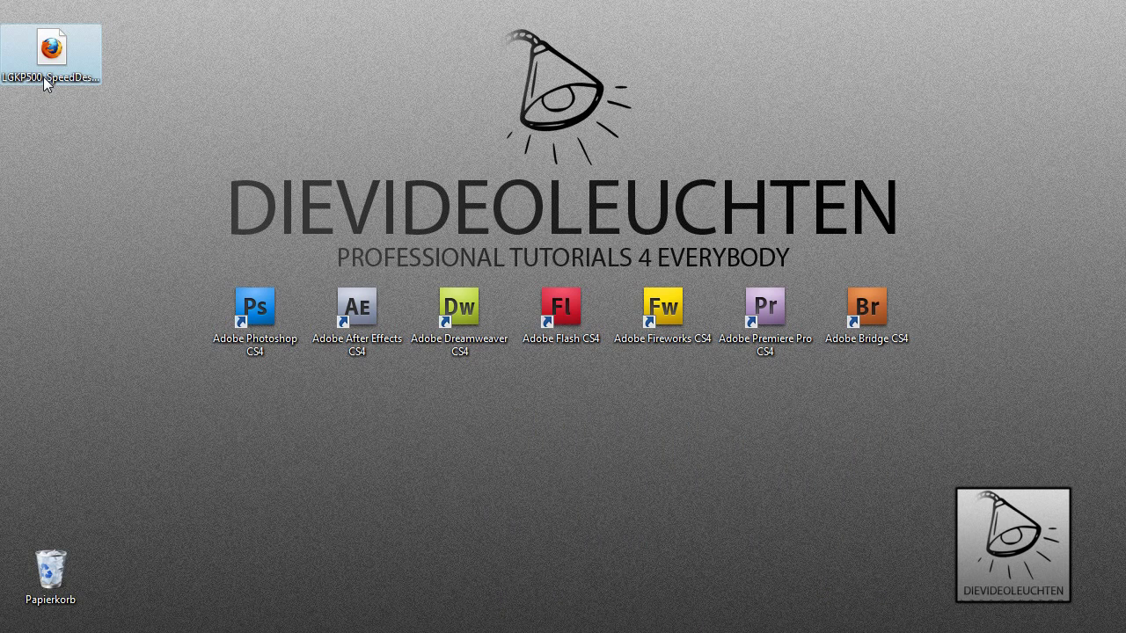
# Arrange the exported HTML file and Bilder folder on the desktop
pyautogui.moveTo(46, 83); pyautogui.dragTo(104, 309)
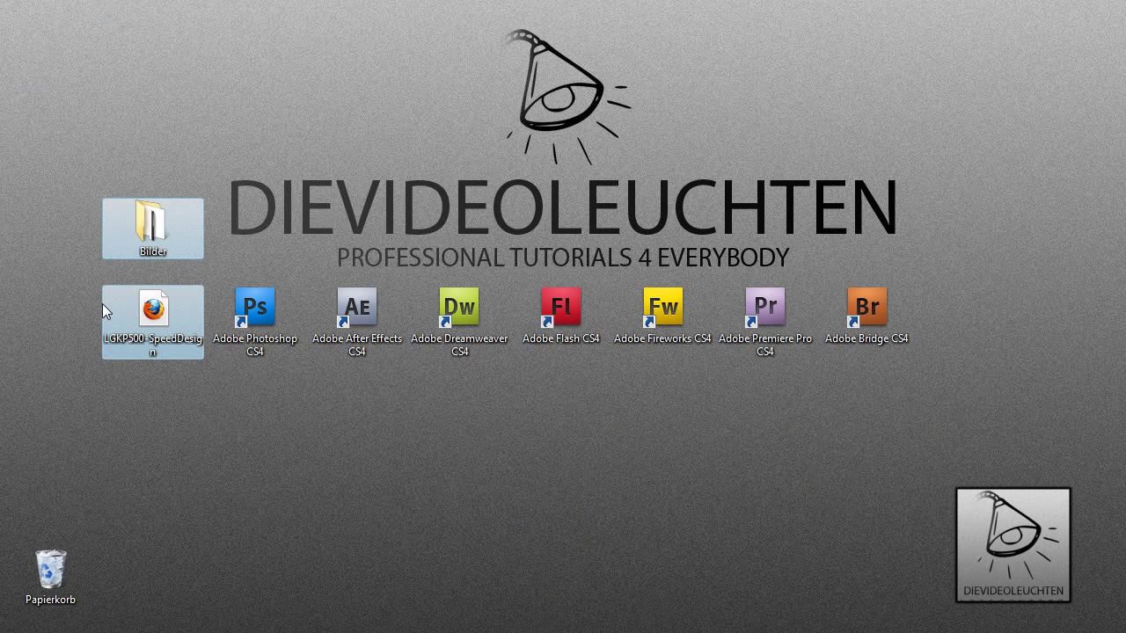
pyautogui.moveTo(238, 135); pyautogui.dragTo(138, 345)
pyautogui.moveTo(199, 157); pyautogui.dragTo(92, 222)
pyautogui.doubleClick(152, 139)
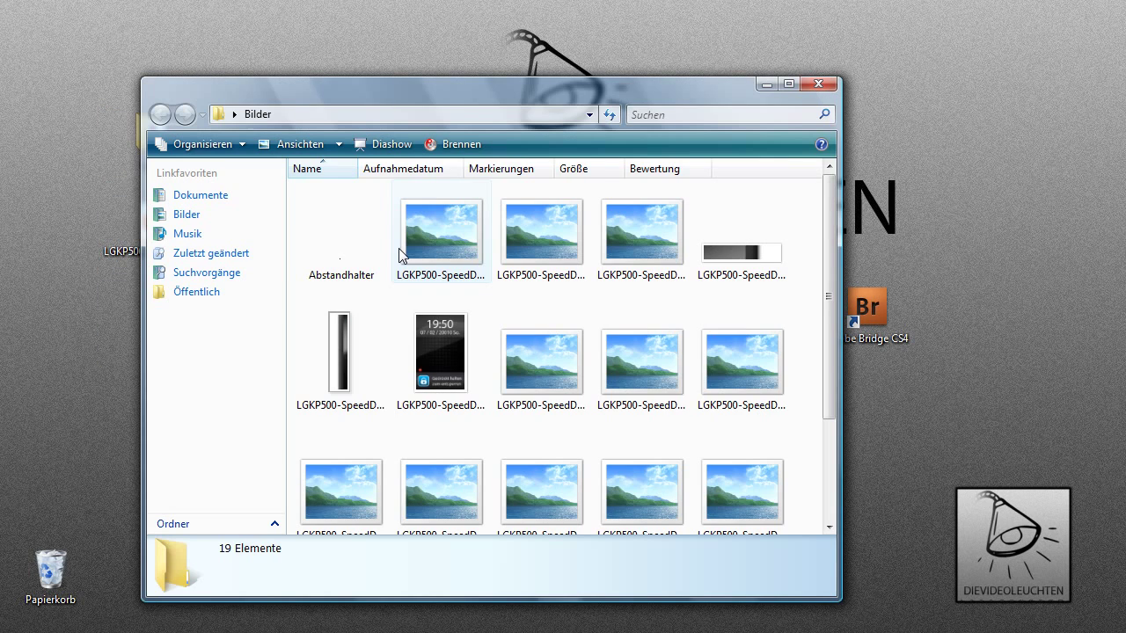
pyautogui.click(362, 236)
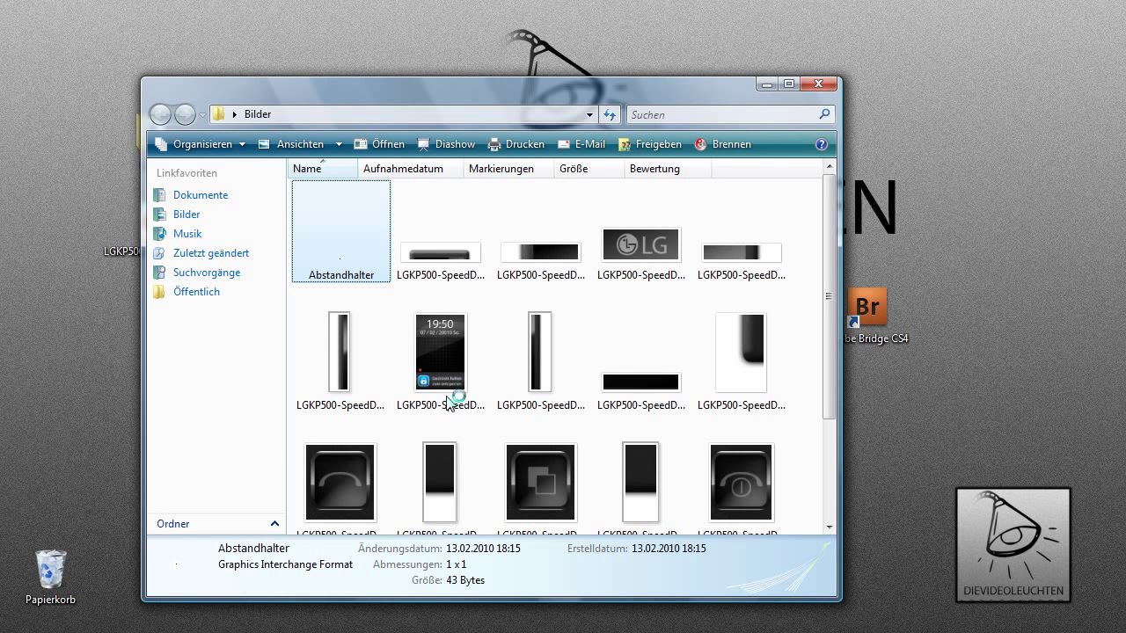
pyautogui.click(757, 384)
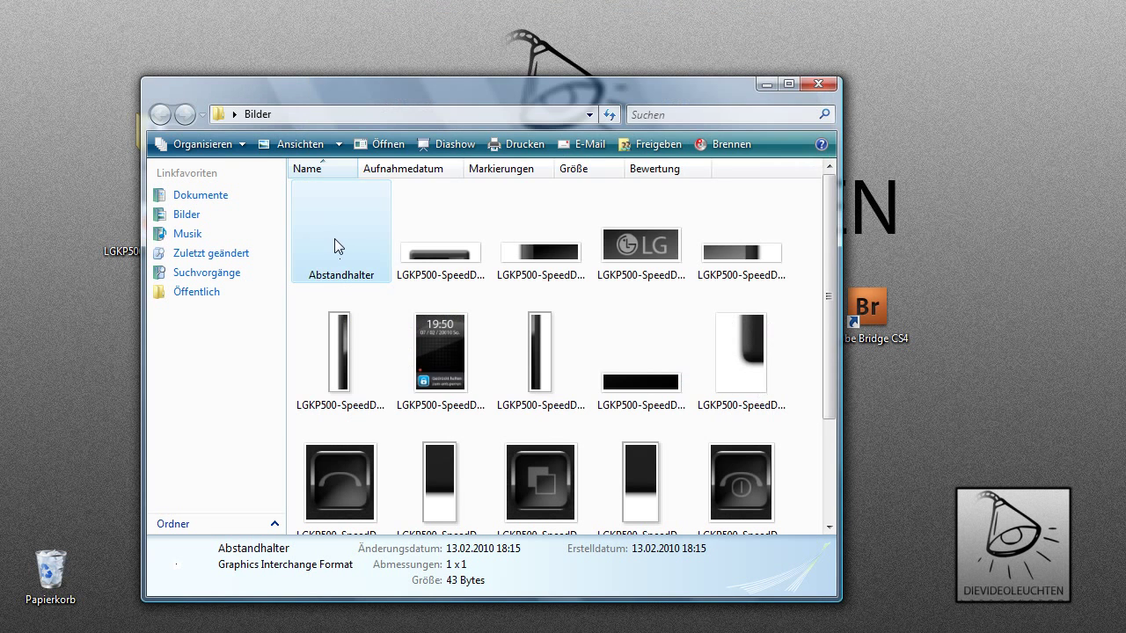
pyautogui.click(443, 211)
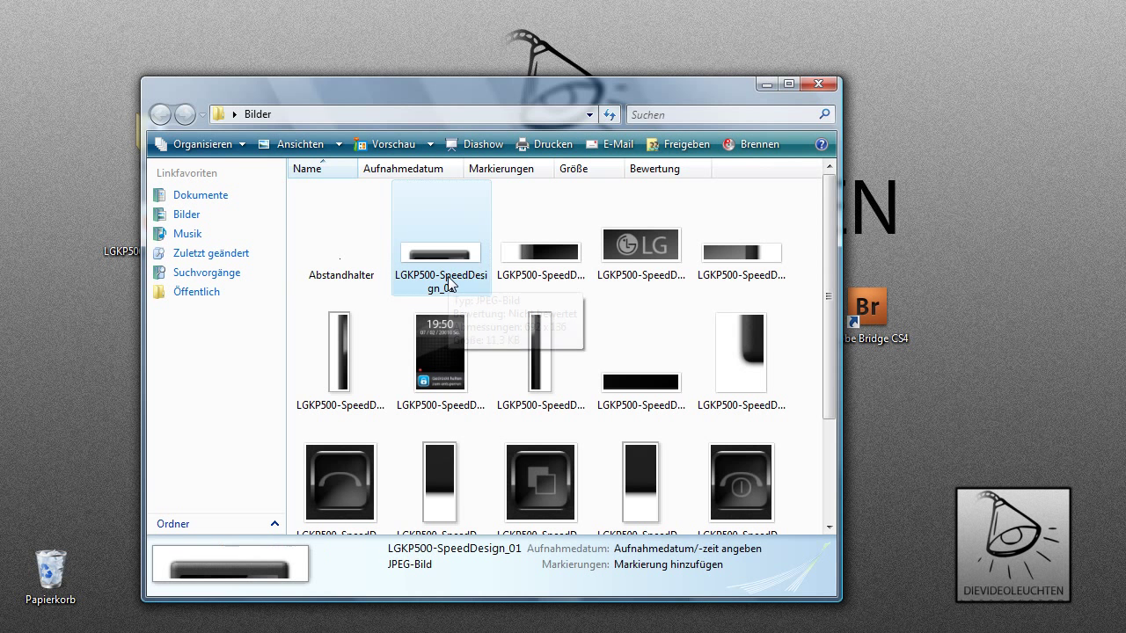
pyautogui.doubleClick(447, 279)
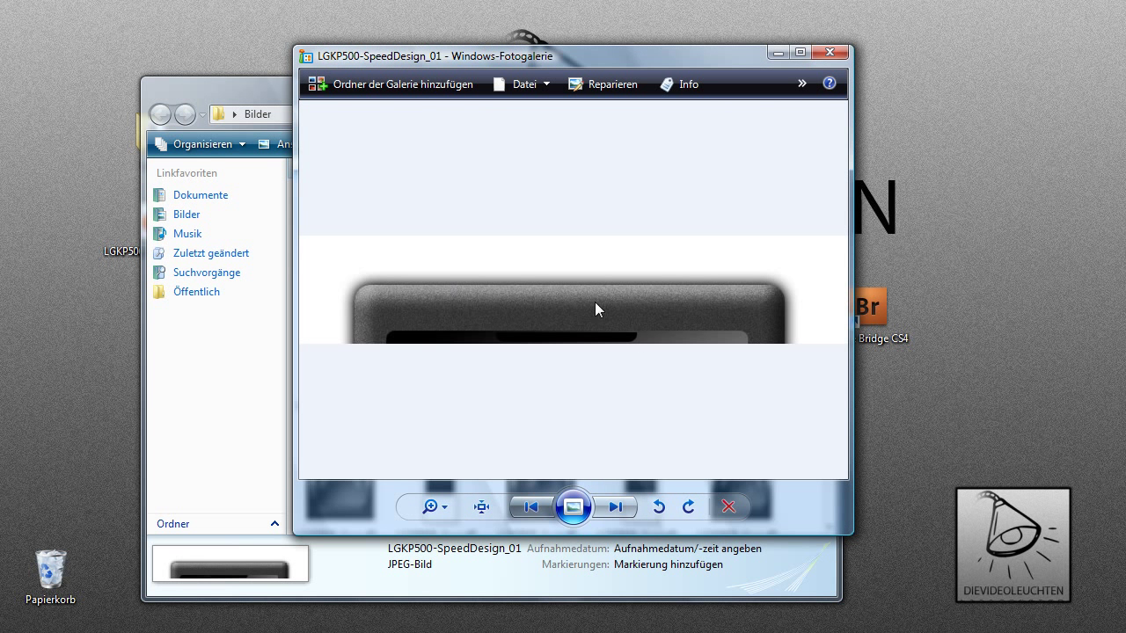
pyautogui.press('Right')
pyautogui.press('Right')
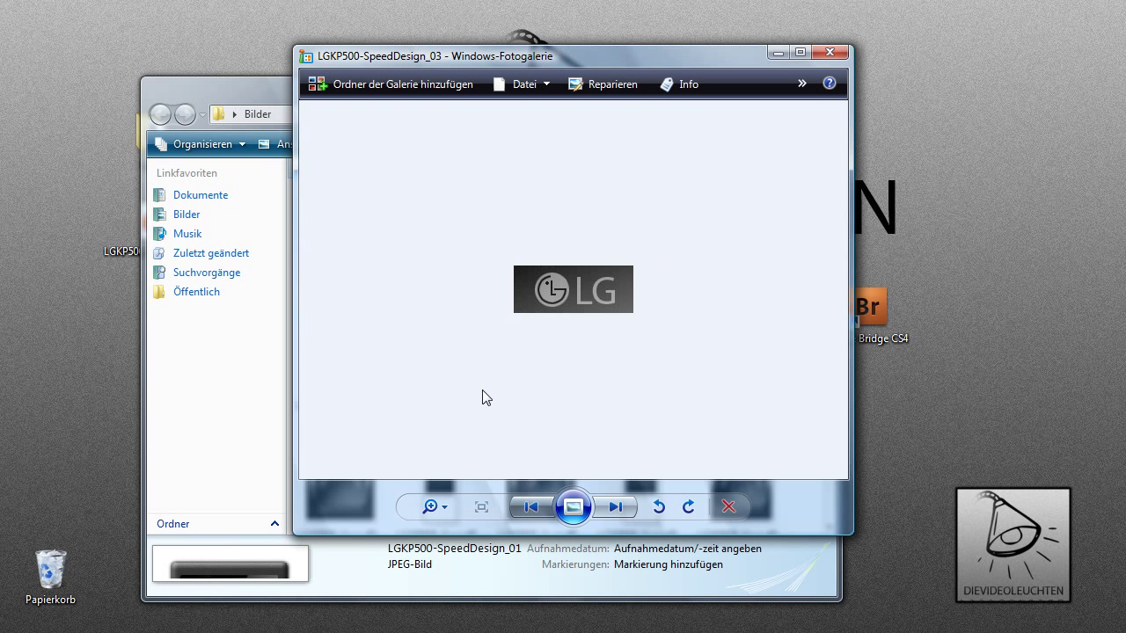
pyautogui.press('Right')
pyautogui.press('Right')
pyautogui.press('Right')
pyautogui.press('Right')
pyautogui.press('Right')
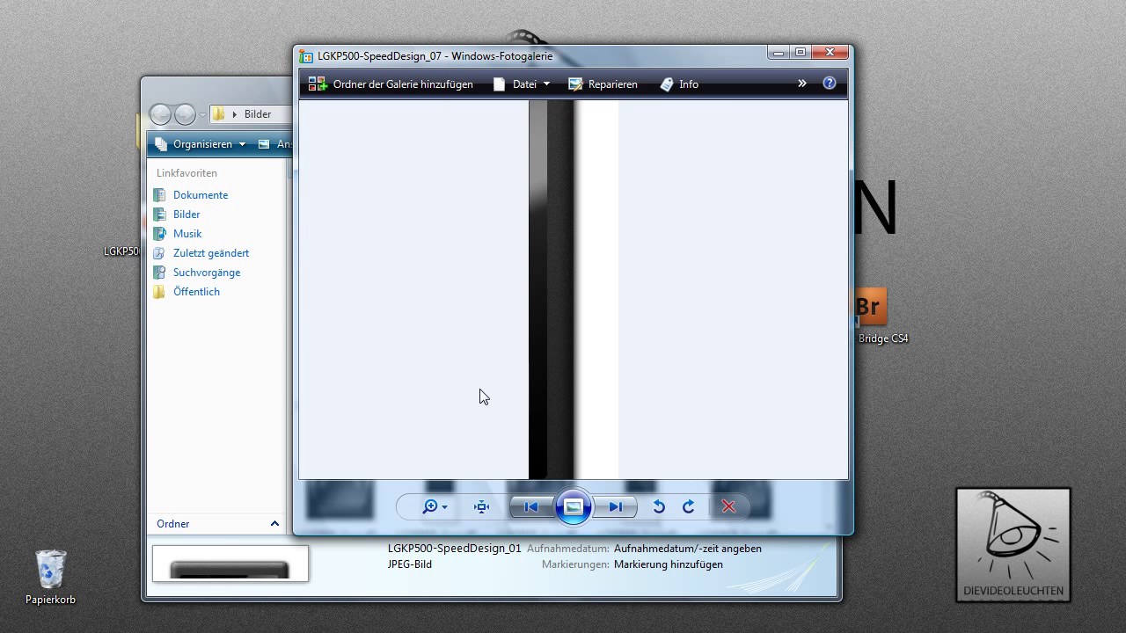
pyautogui.press('Right')
pyautogui.press('Right')
pyautogui.press('Right')
pyautogui.press('Right')
pyautogui.press('Right')
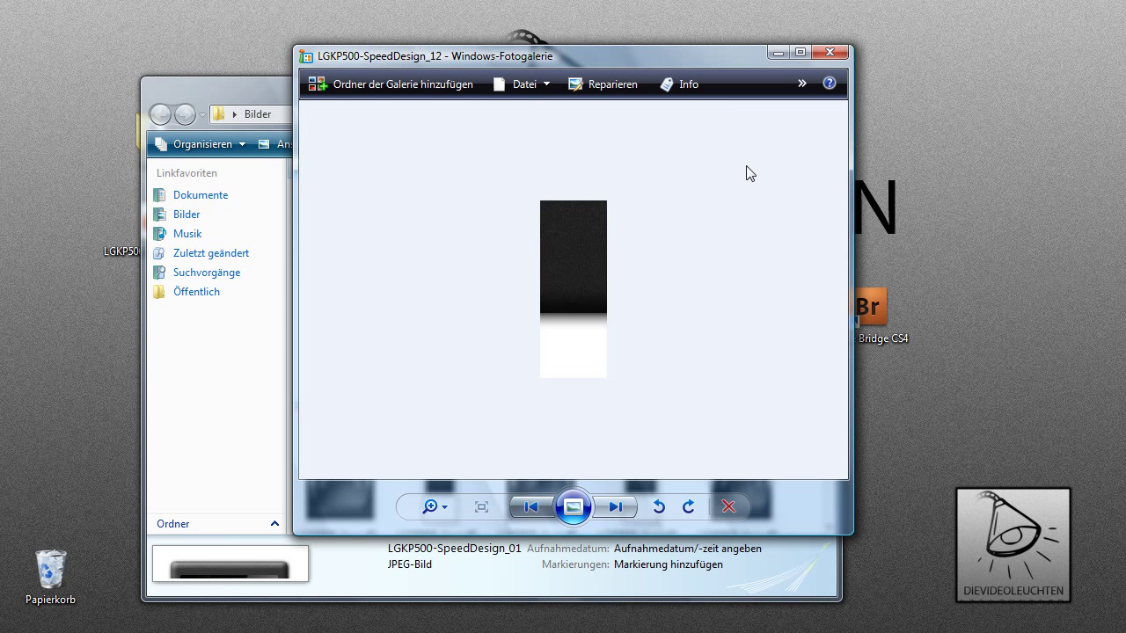
pyautogui.press('Right')
pyautogui.press('Right')
pyautogui.click(828, 53)
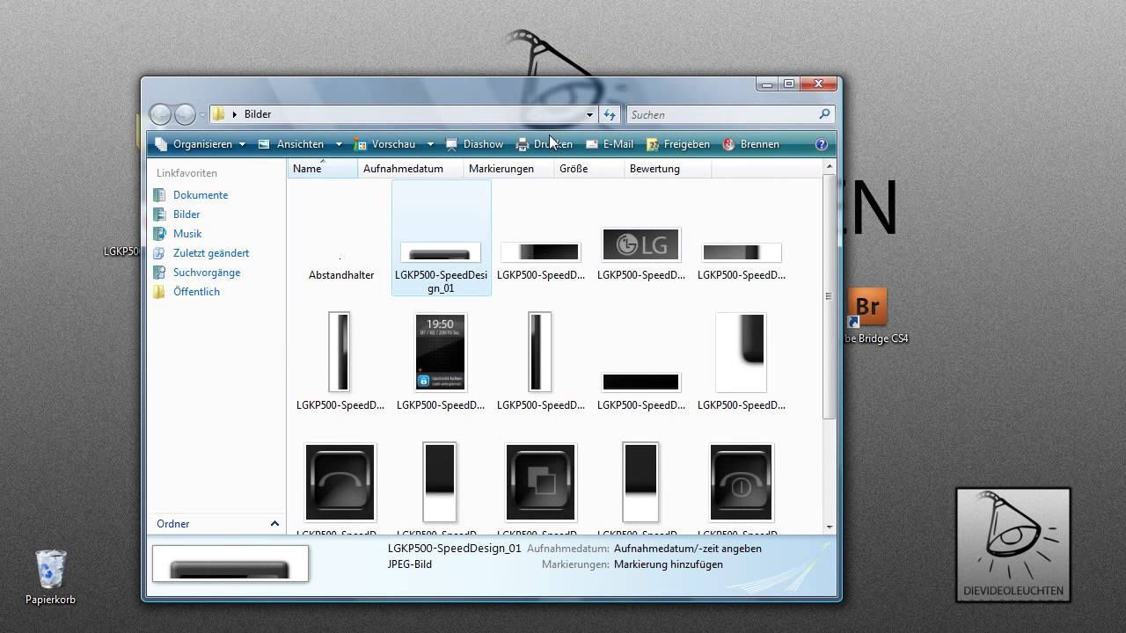
pyautogui.click(819, 84)
pyautogui.click(173, 214)
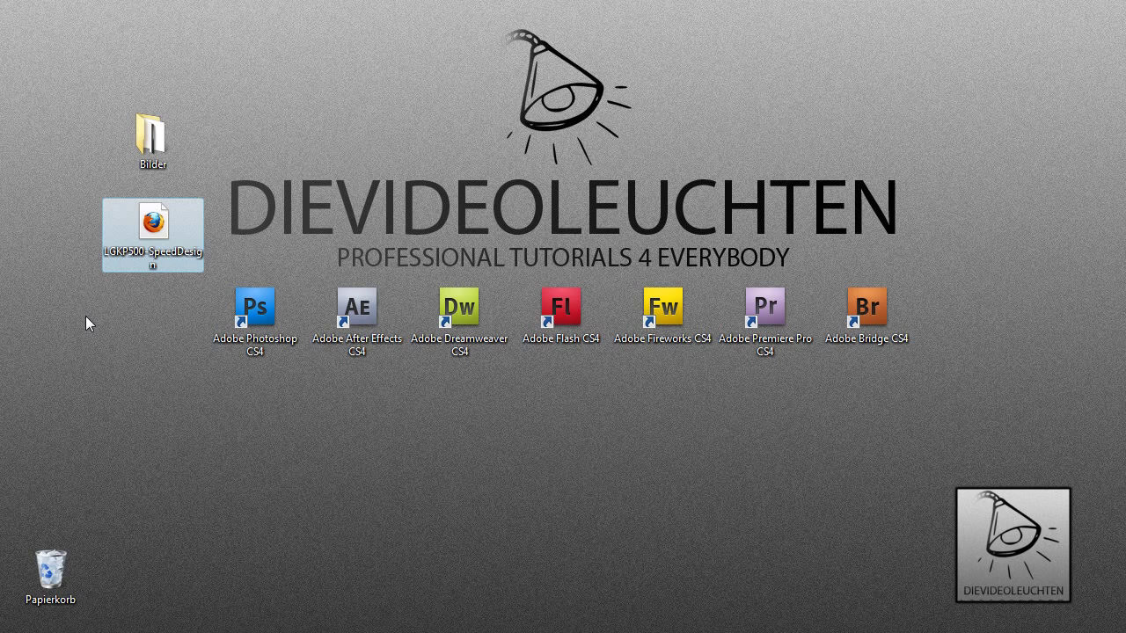
# View LGKP500-SpeedDesign.html in Firefox and test the LG logo link to LG's website
pyautogui.press('Return')
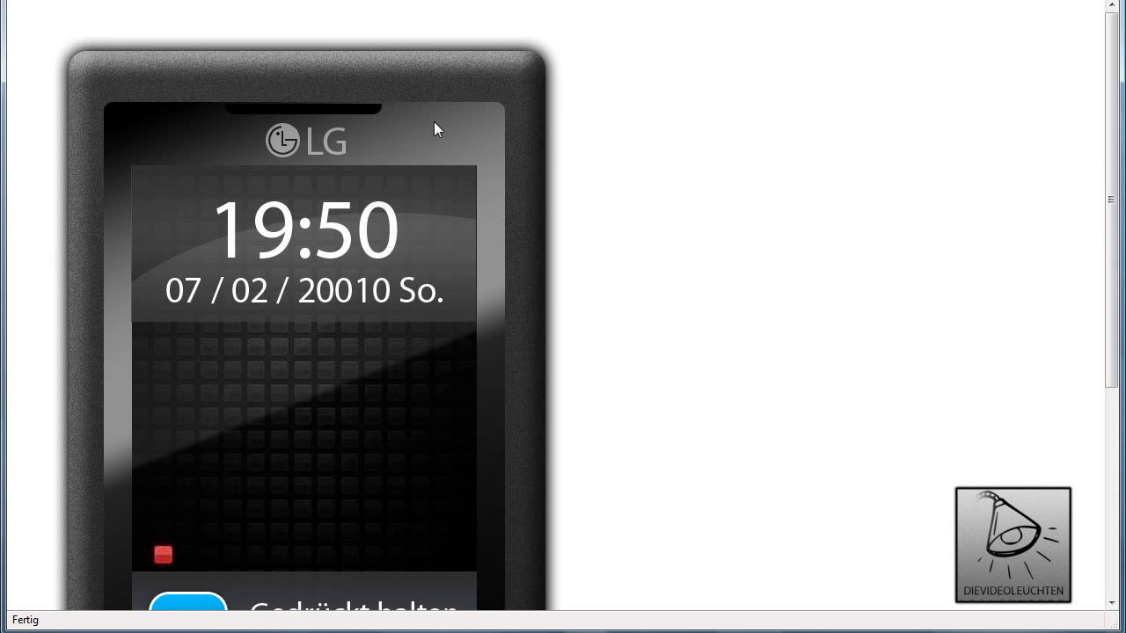
pyautogui.scroll(-4, 400, 167)
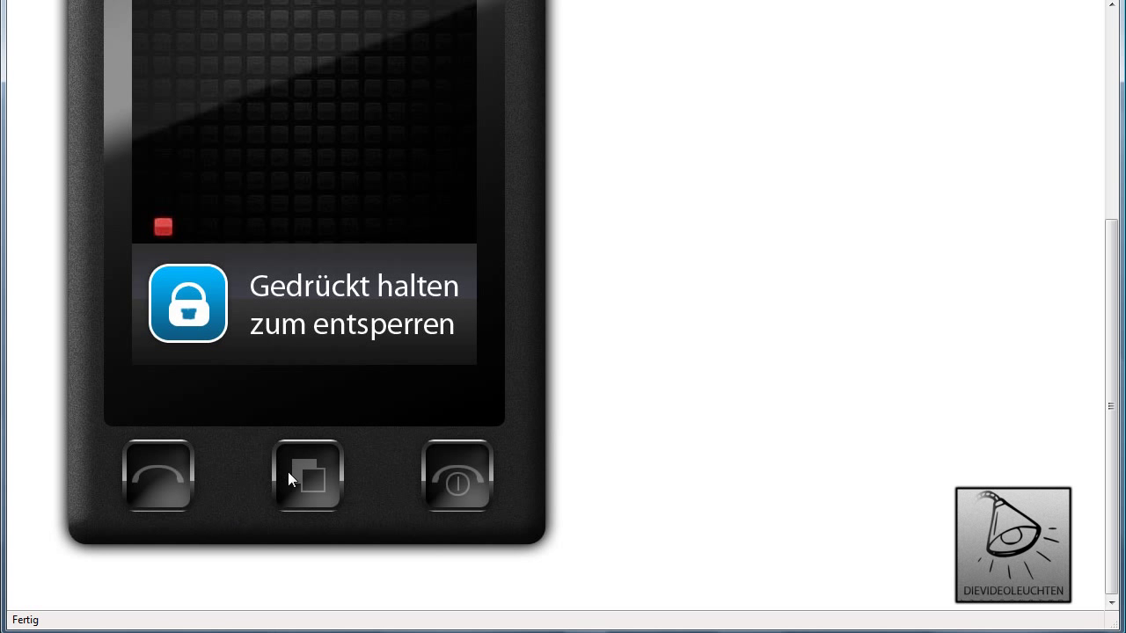
pyautogui.scroll(4, 288, 472)
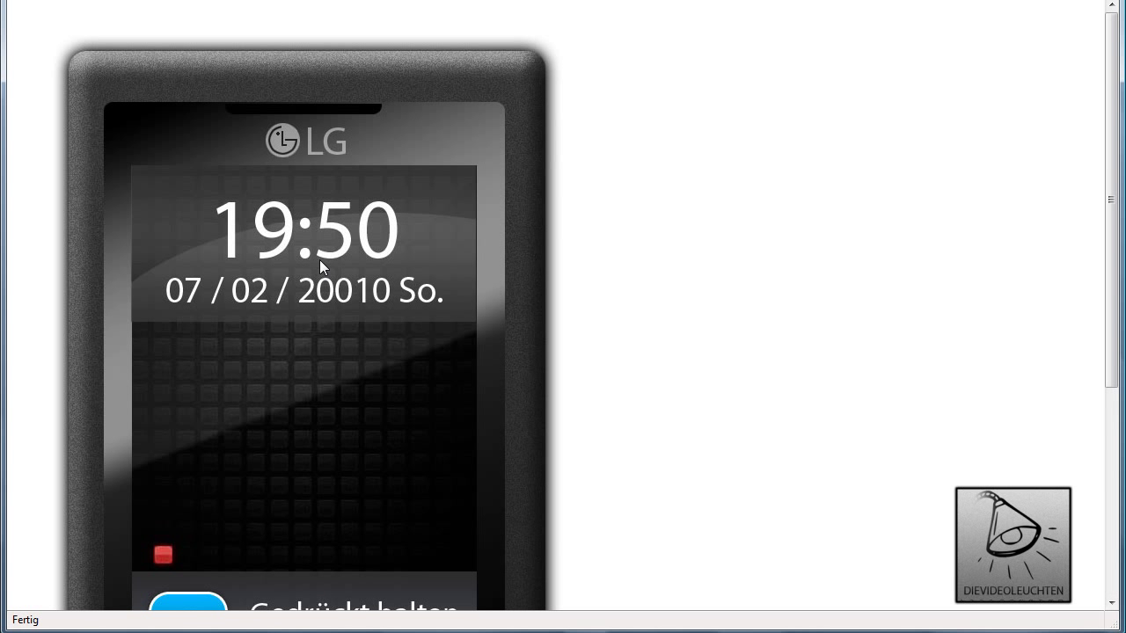
pyautogui.click(278, 141)
pyautogui.scroll(-3, 347, 386)
pyautogui.scroll(3, 345, 383)
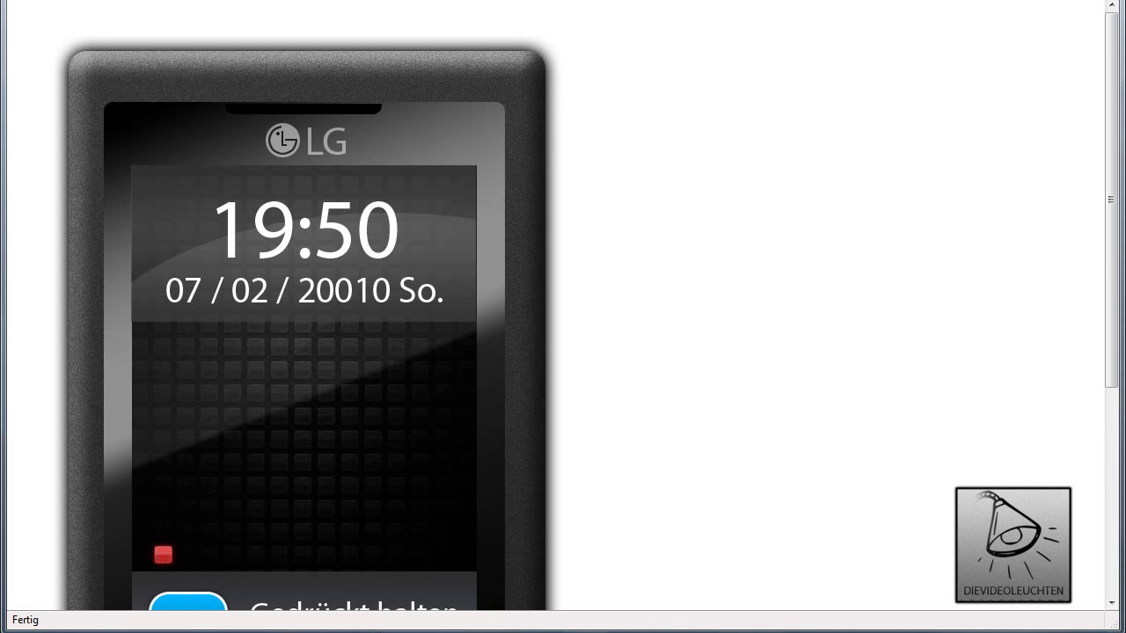
# Open LGKP500-SpeedDesign.html with Editor, leaving 'Dateityp immer…' unchecked
pyautogui.click(351, 578)
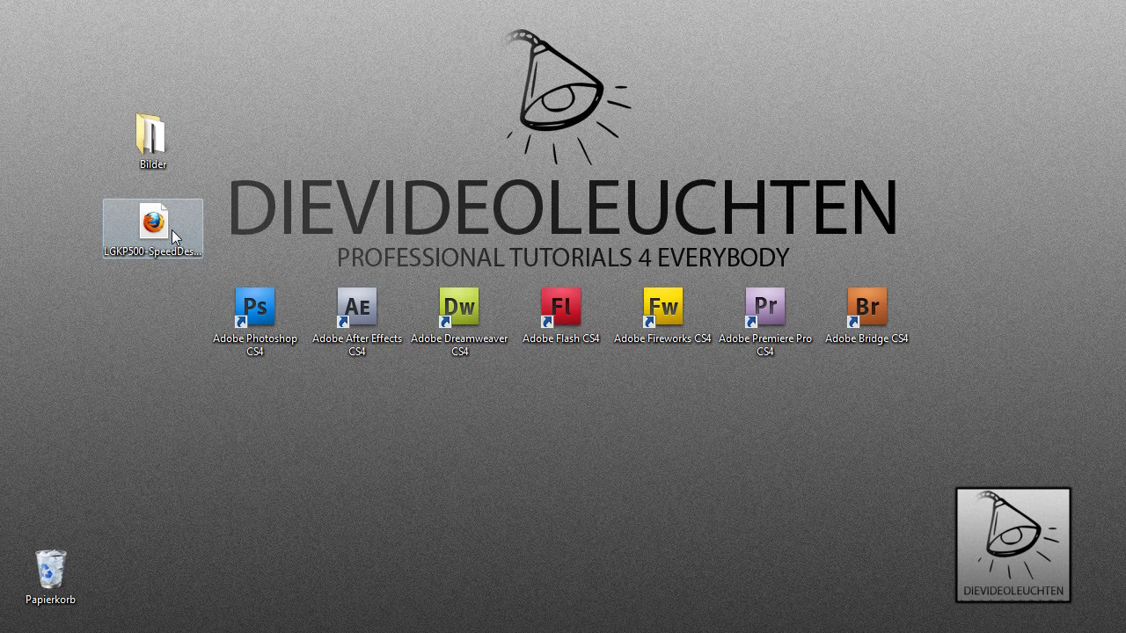
pyautogui.rightClick(163, 233)
pyautogui.moveTo(557, 250)
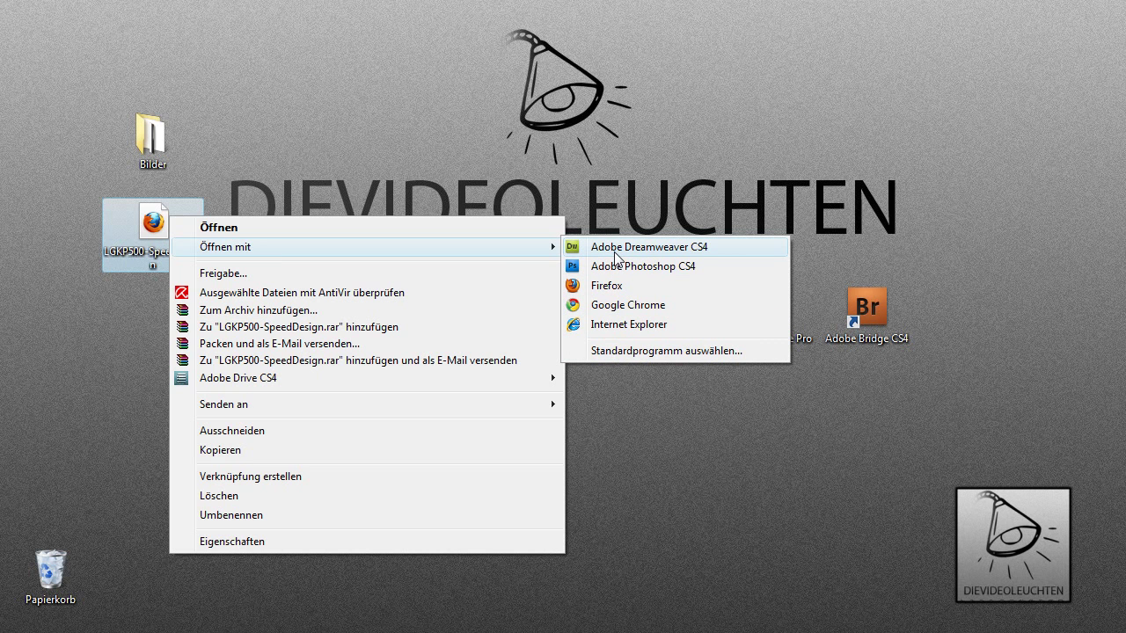
pyautogui.click(607, 352)
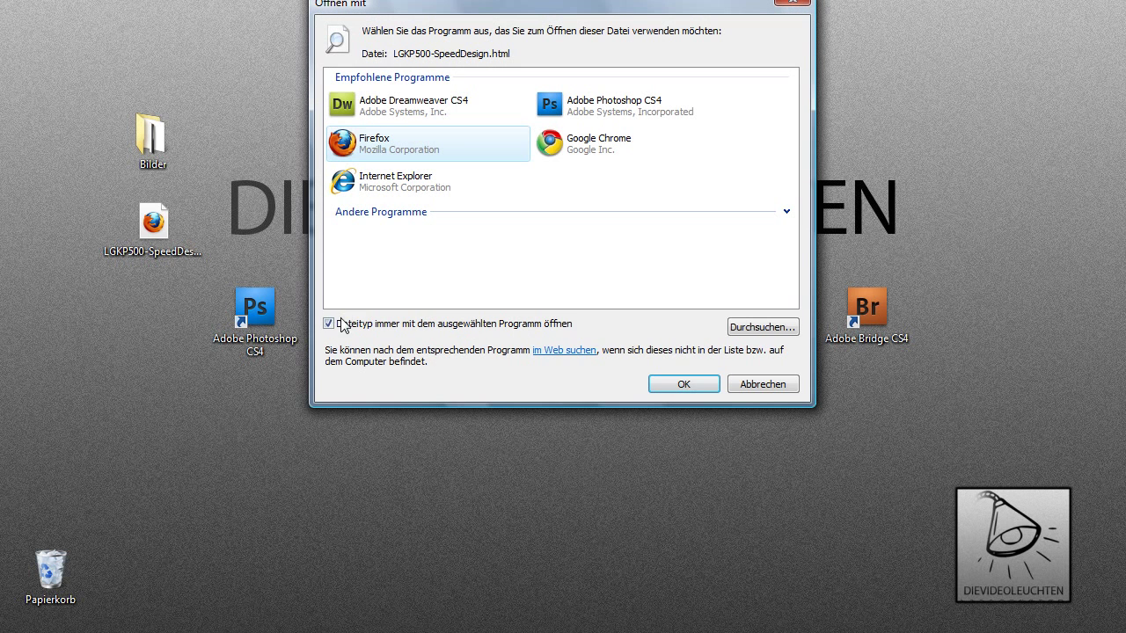
pyautogui.click(329, 323)
pyautogui.click(343, 217)
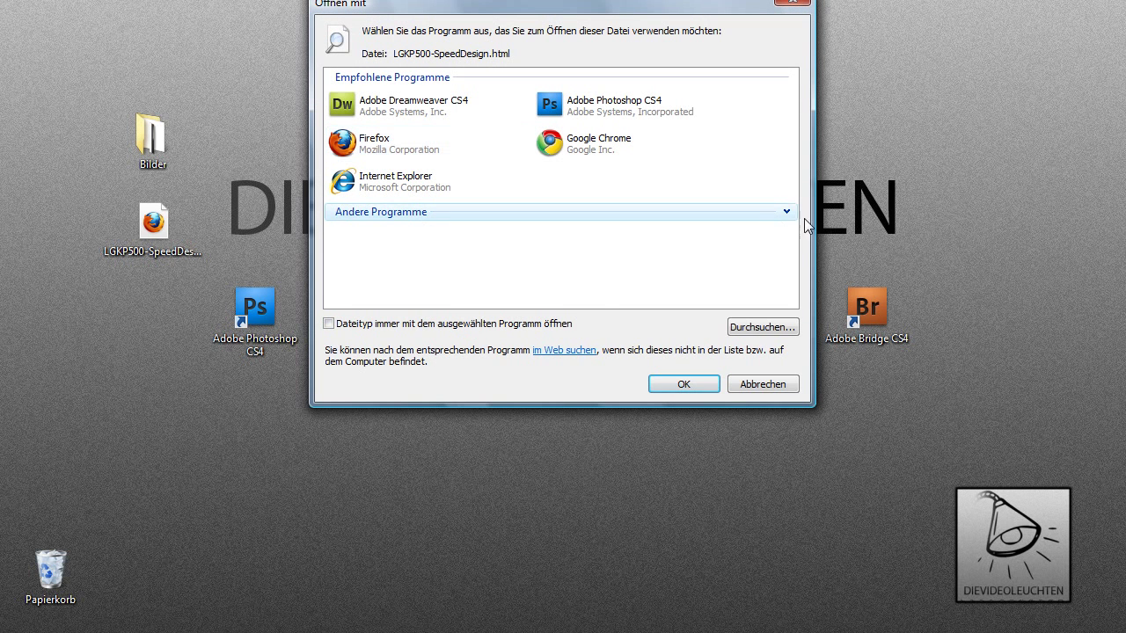
pyautogui.click(787, 212)
pyautogui.click(452, 284)
# Open the HTML source in Editor, make the window taller and move it right
pyautogui.doubleClick(438, 266)
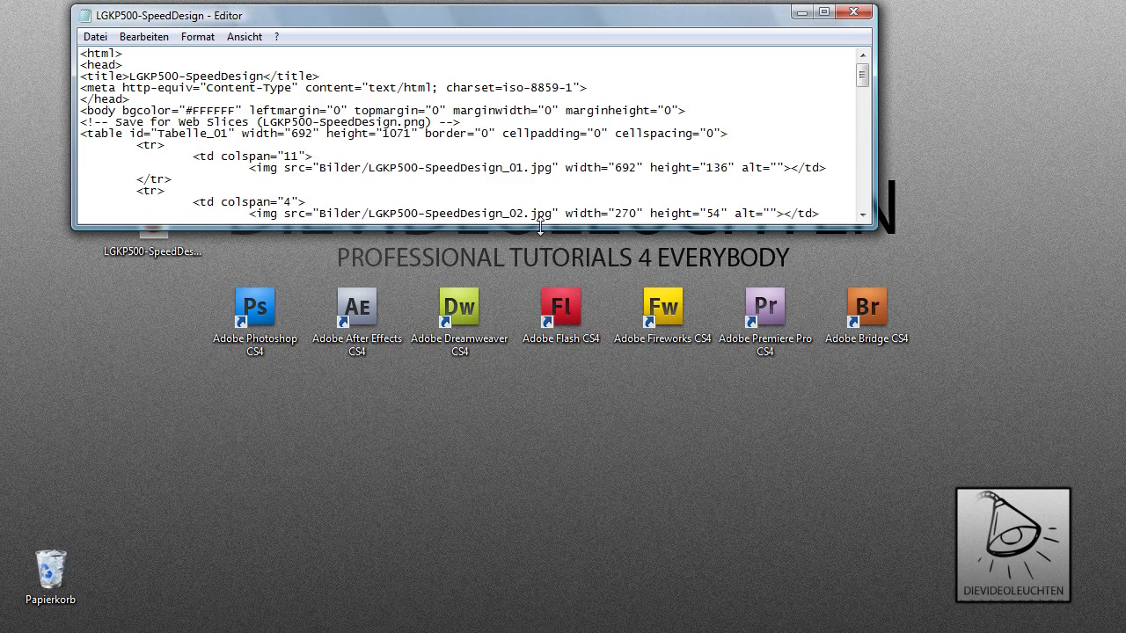
pyautogui.moveTo(540, 227); pyautogui.dragTo(571, 582)
pyautogui.moveTo(484, 18); pyautogui.dragTo(691, 7)
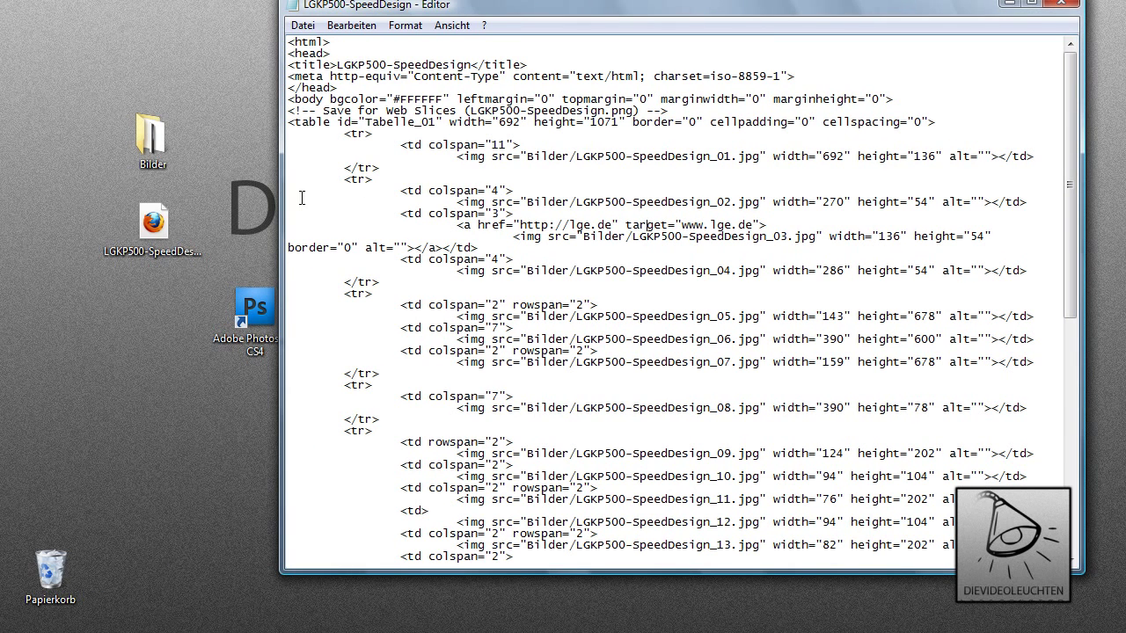
# Identify LGKP500-SpeedDesign_10 as the call-button image in the Bilder folder, then close it
pyautogui.doubleClick(149, 141)
pyautogui.scroll(-3, 503, 335)
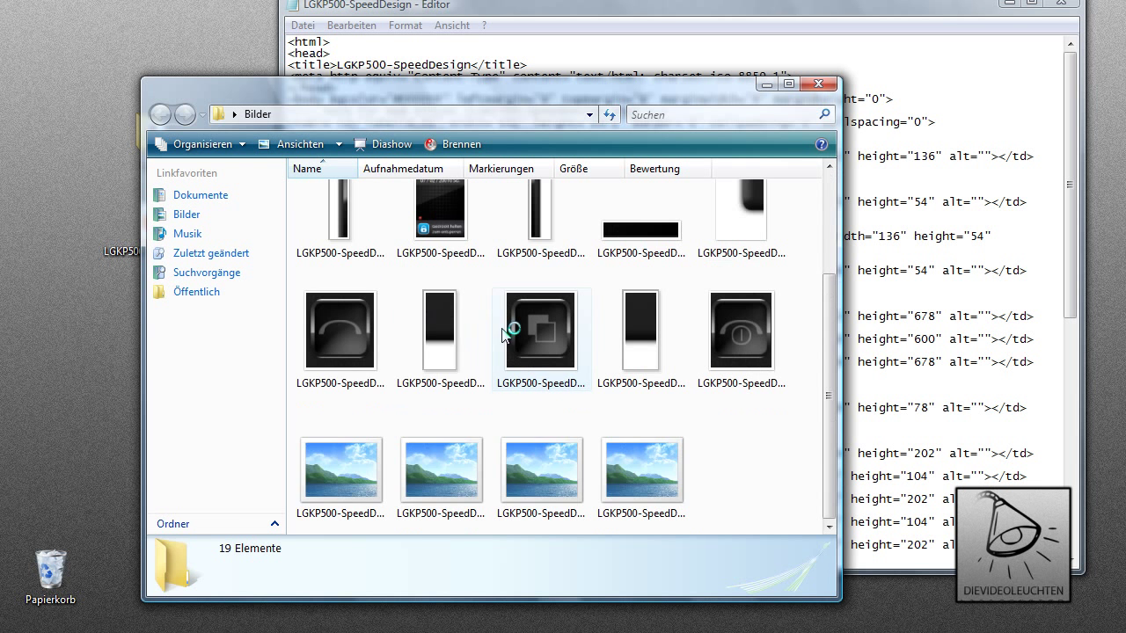
pyautogui.click(324, 319)
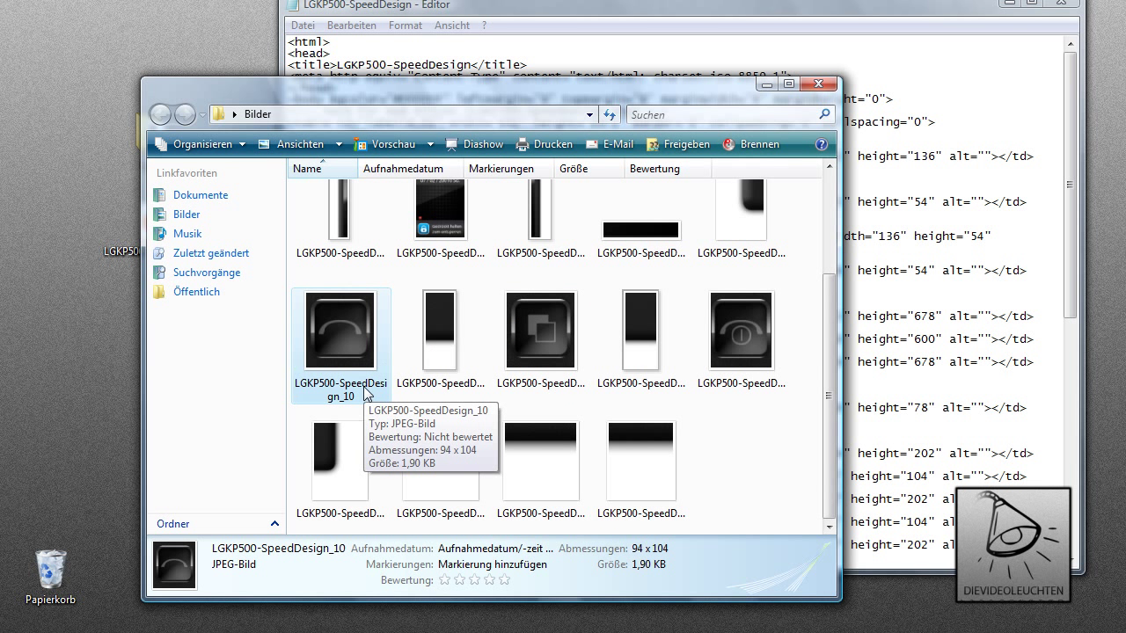
pyautogui.click(819, 83)
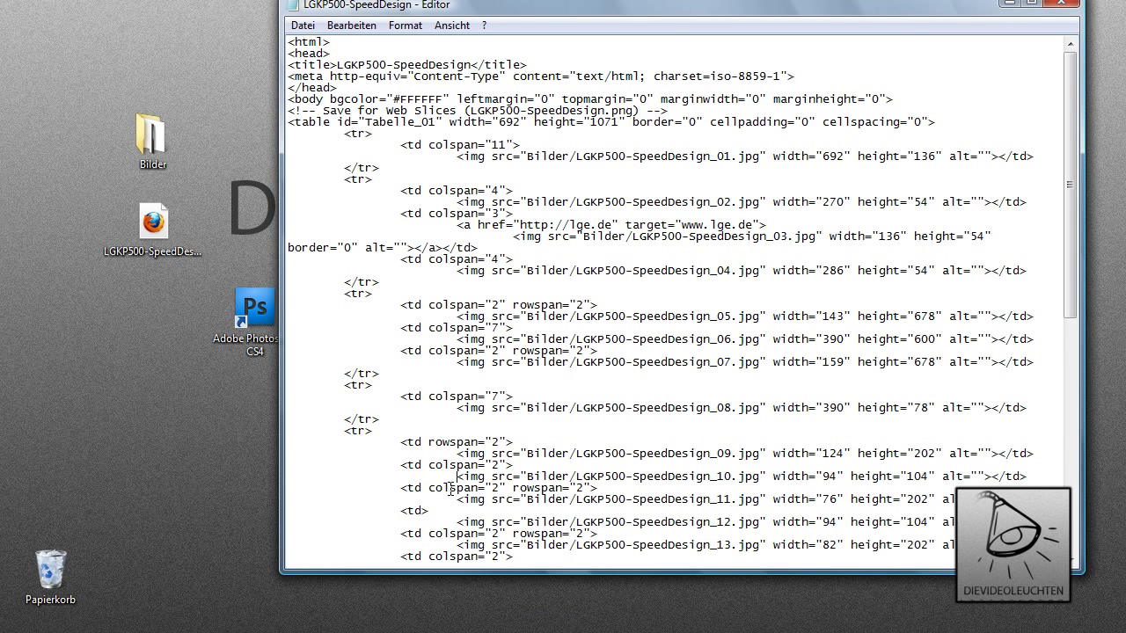
pyautogui.write('<a h')
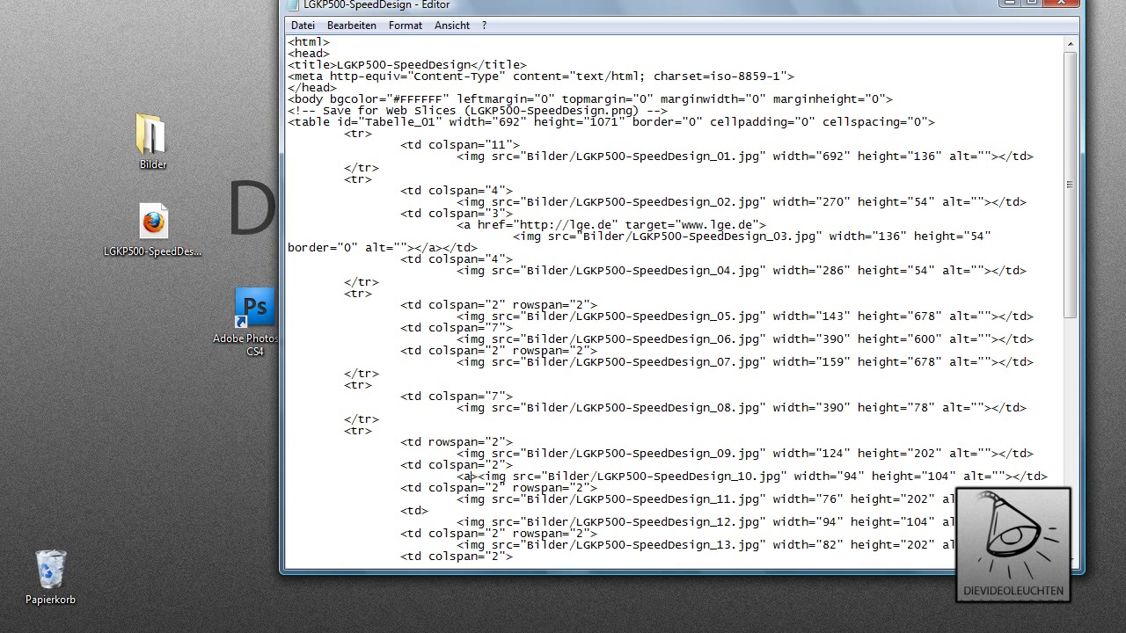
pyautogui.write('h')
pyautogui.write('ref')
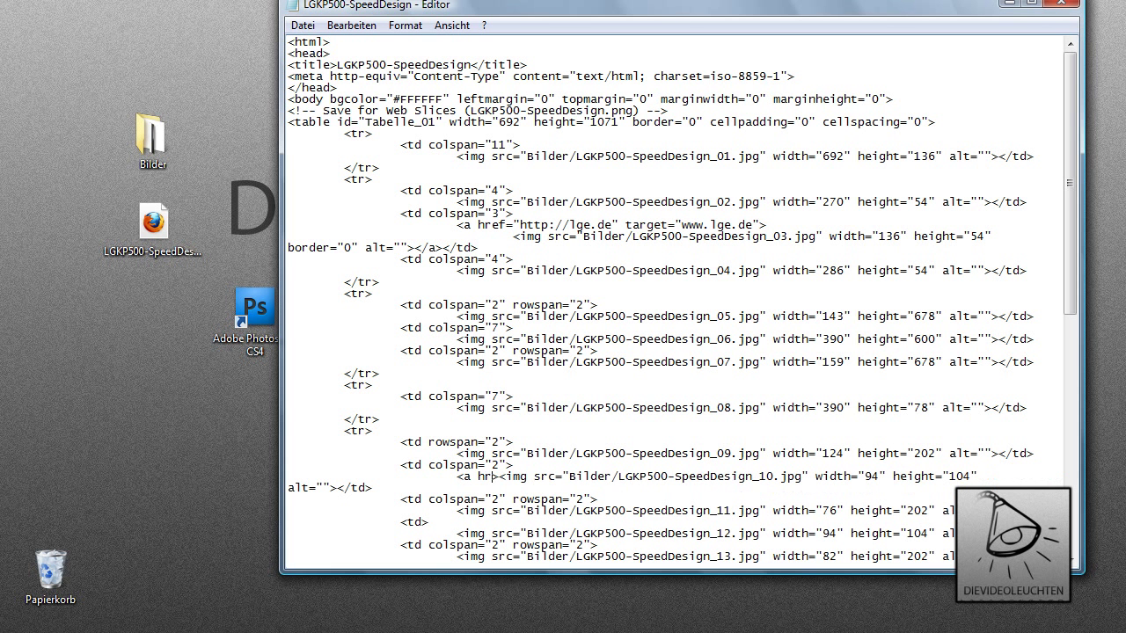
pyautogui.write('=')
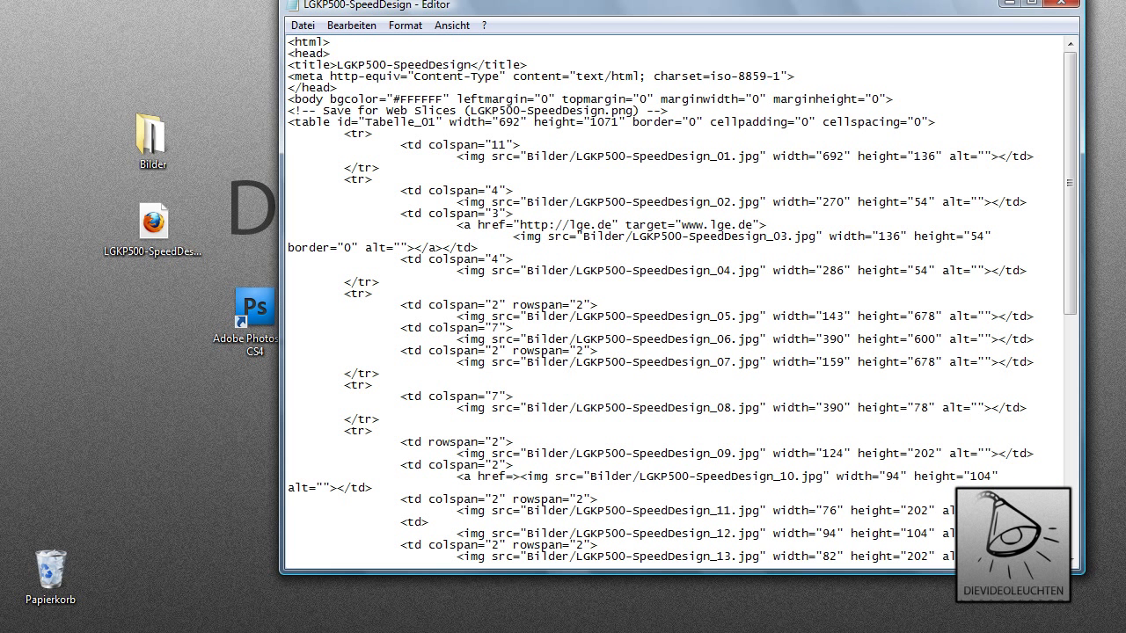
pyautogui.write('""')
pyautogui.write('http://die')
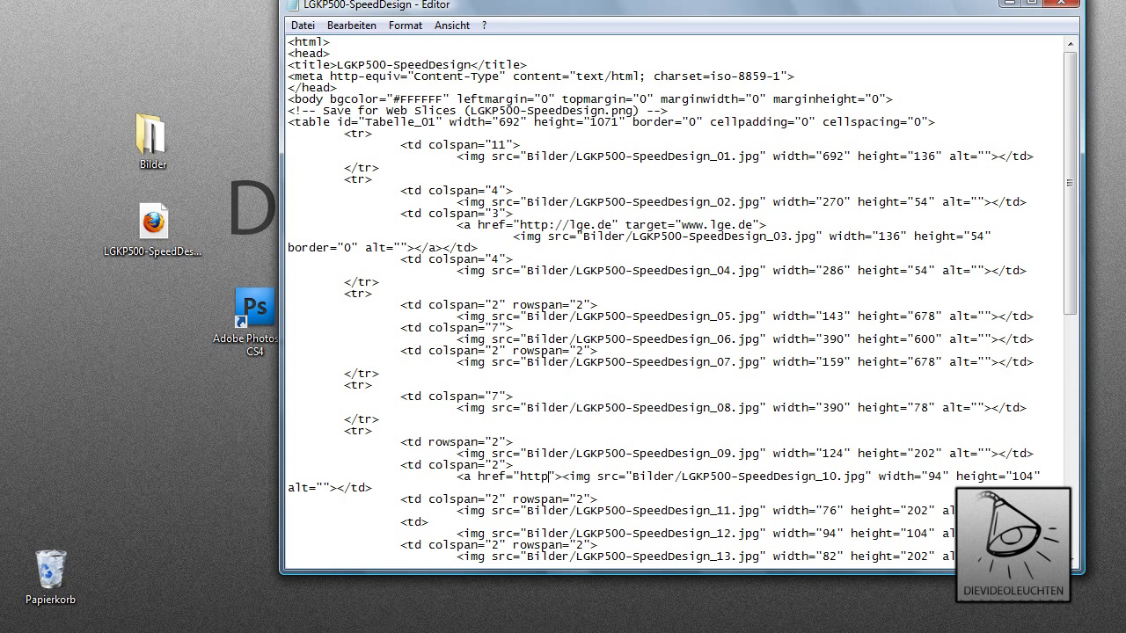
pyautogui.write('videoleuchten.t')
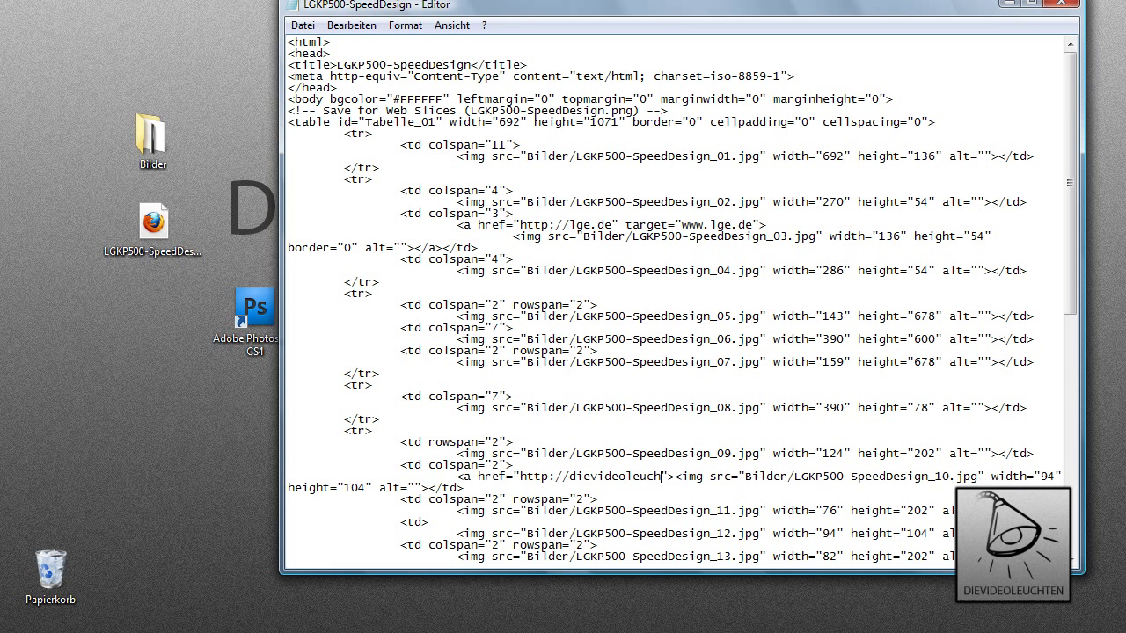
pyautogui.write('k')
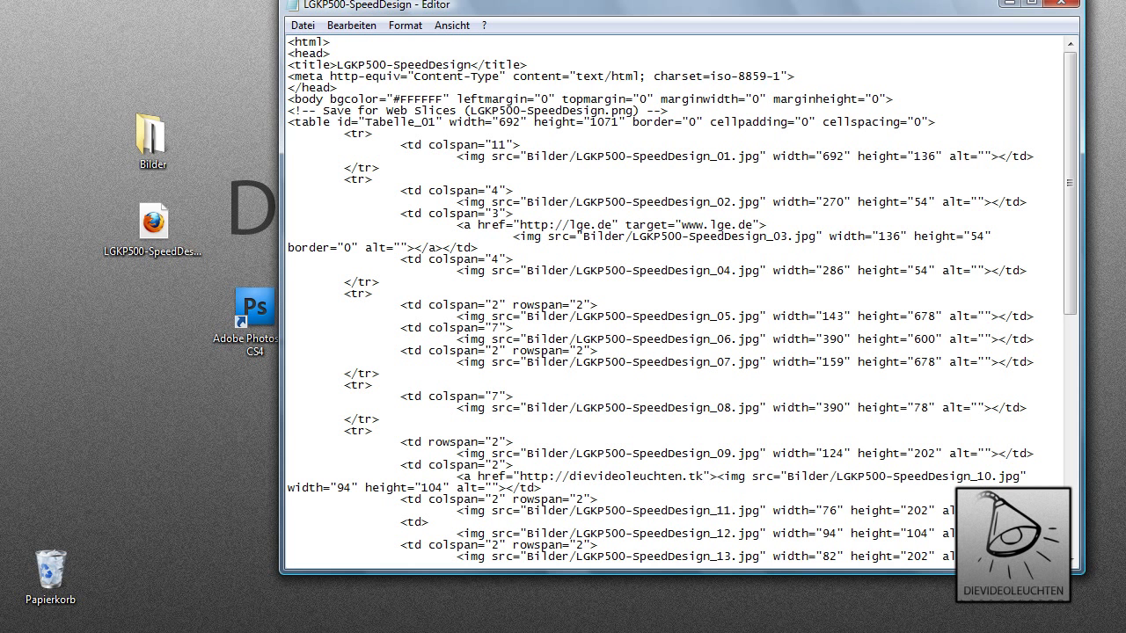
pyautogui.press('Right')
pyautogui.write('target')
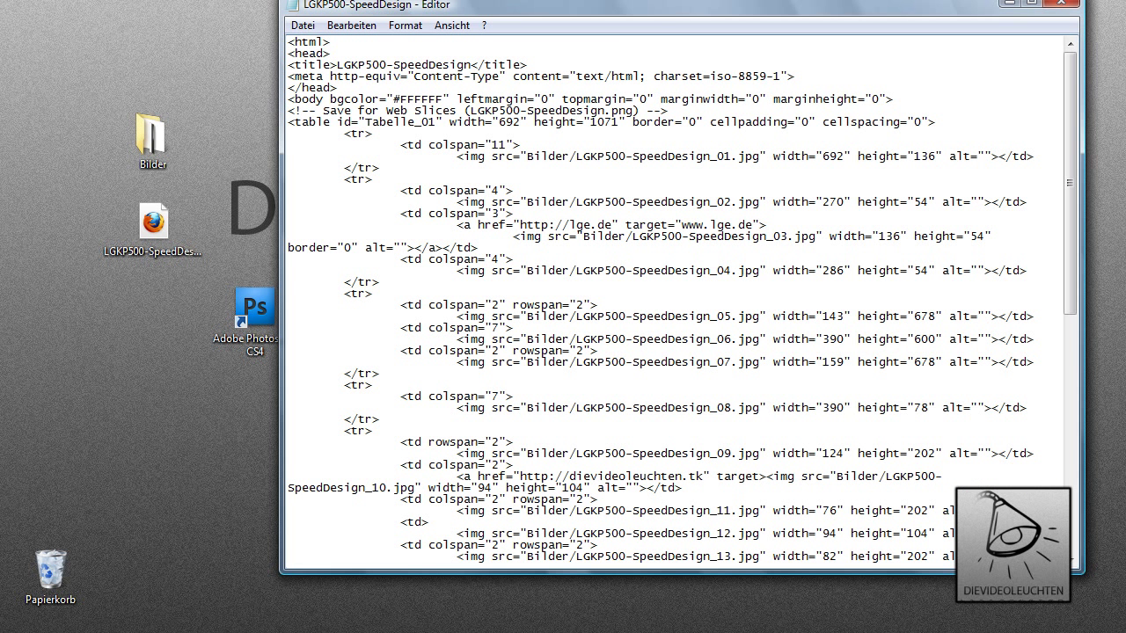
pyautogui.write('=""_blank')
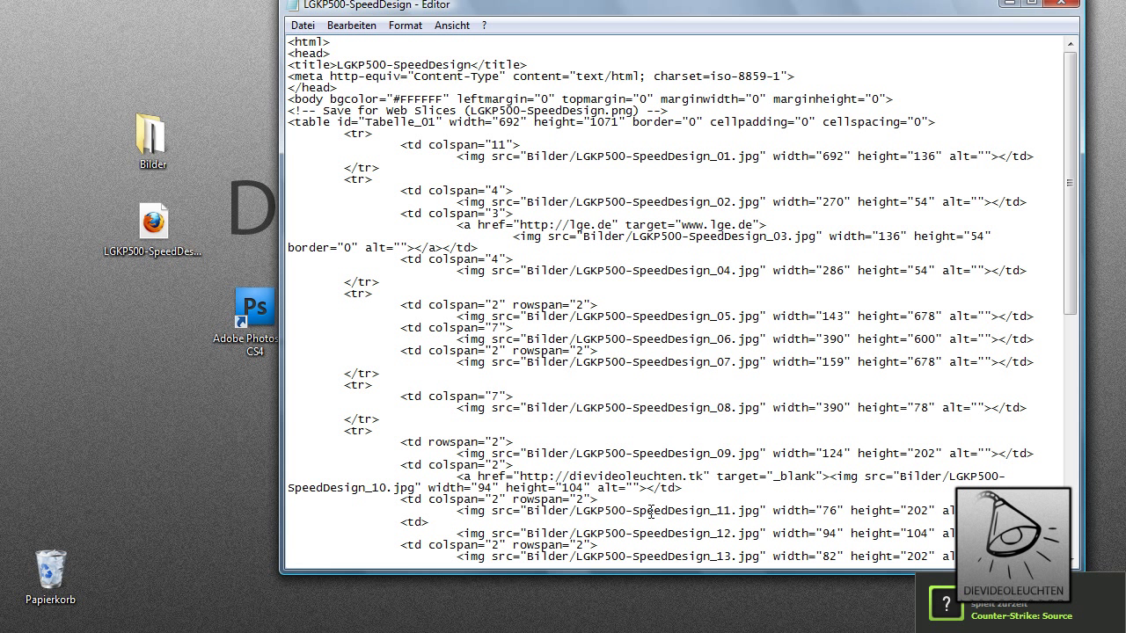
# Close the link with </a> right after the SpeedDesign_10 image tag
pyautogui.write('>/')
pyautogui.press('BackSpace')
pyautogui.press('BackSpace')
pyautogui.write('<')
pyautogui.write('a/<')
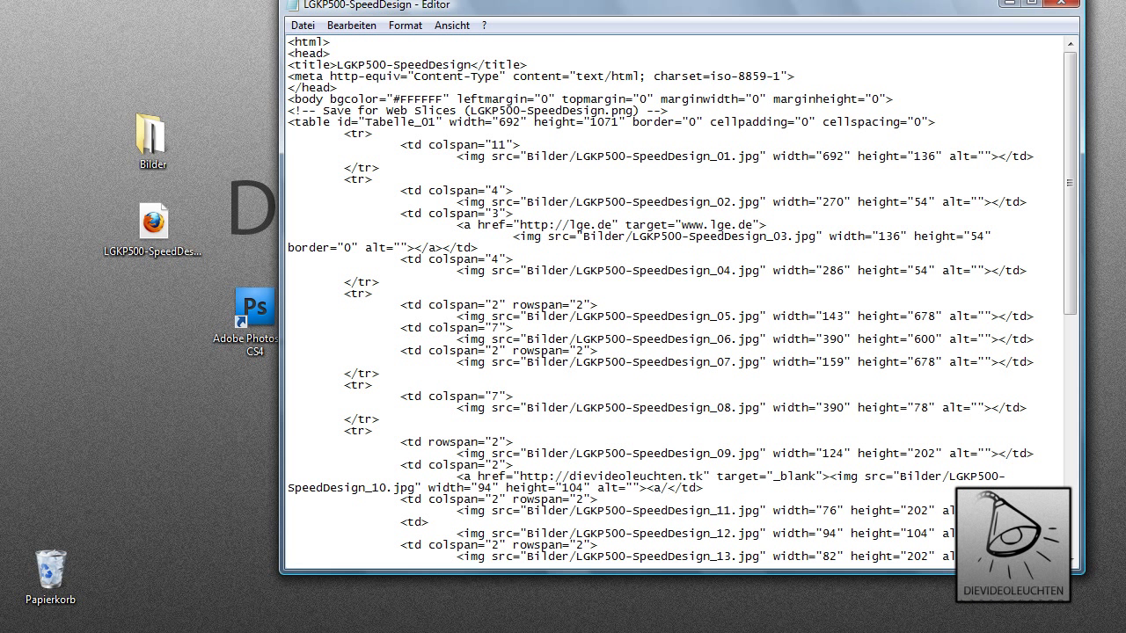
pyautogui.press('BackSpace')
pyautogui.write('/a>')
pyautogui.press('BackSpace')
pyautogui.write('>')
# Preview the exported HTML page in Firefox, then return to the source
pyautogui.doubleClick(153, 224)
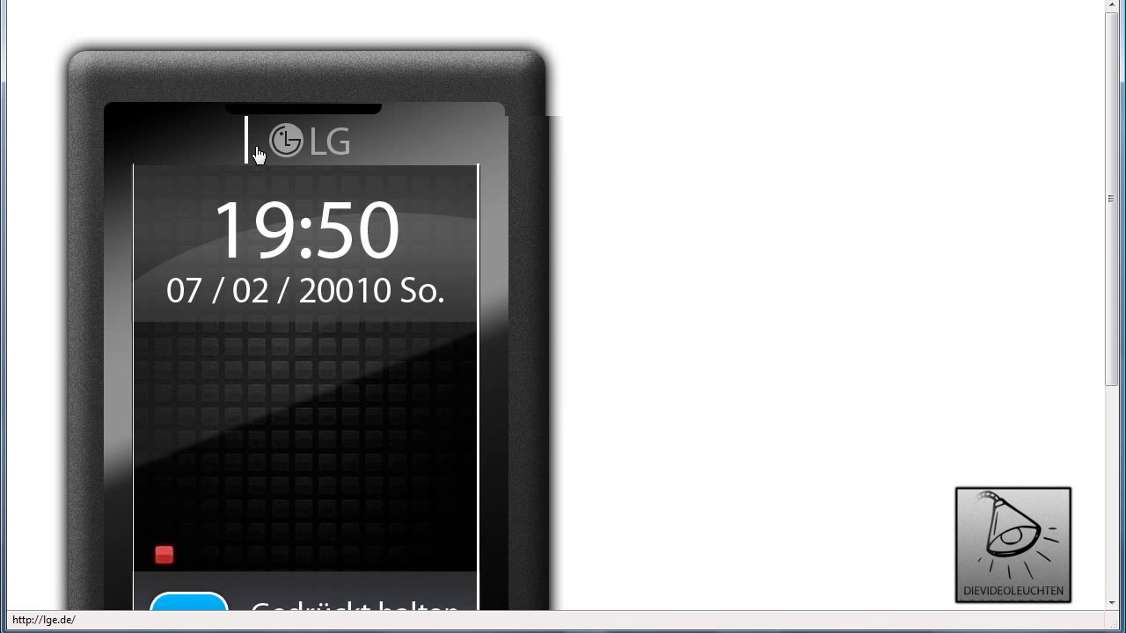
pyautogui.scroll(-5, 288, 482)
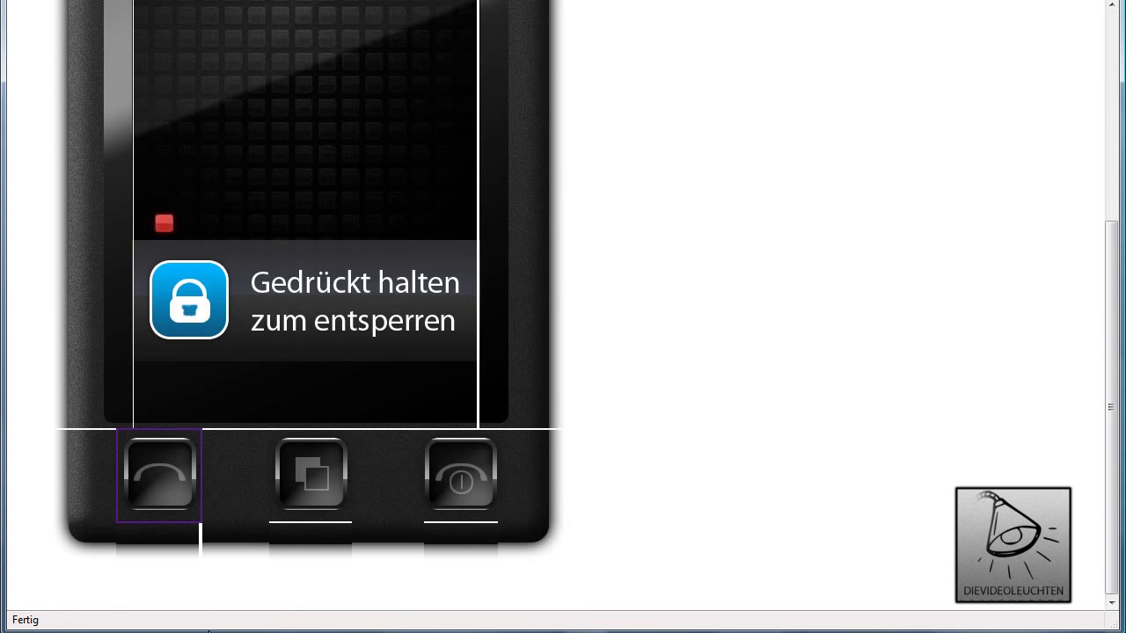
pyautogui.hotkey('alt', 'F4')
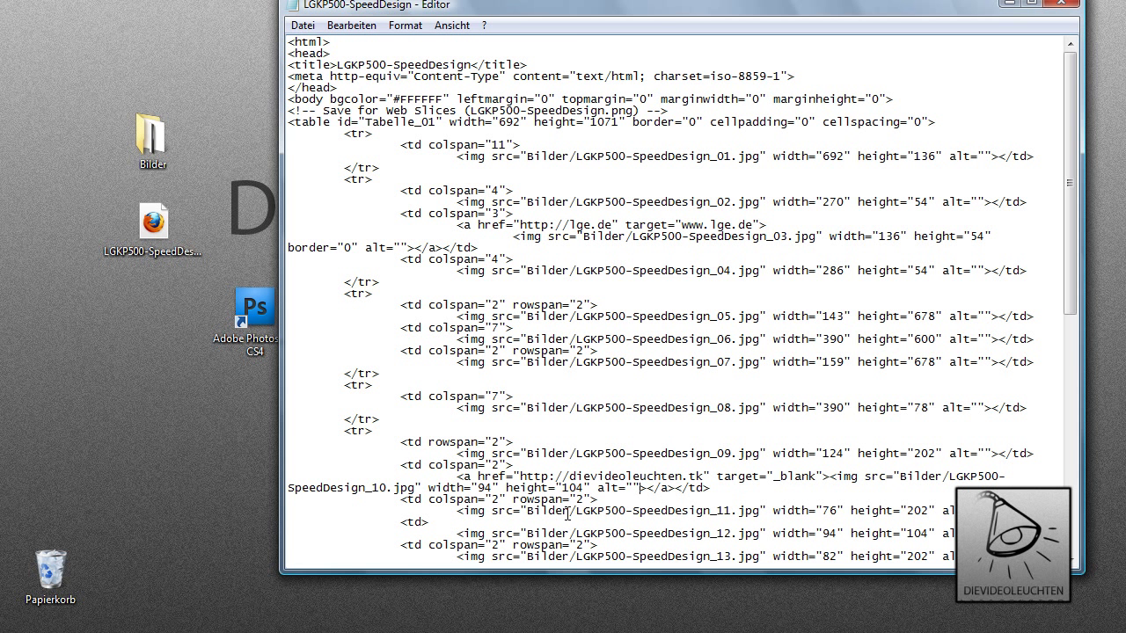
# Add border="0" to the linked image and test the call button's DIEVIDEOLEUCHTEN link
pyautogui.write('border="0"')
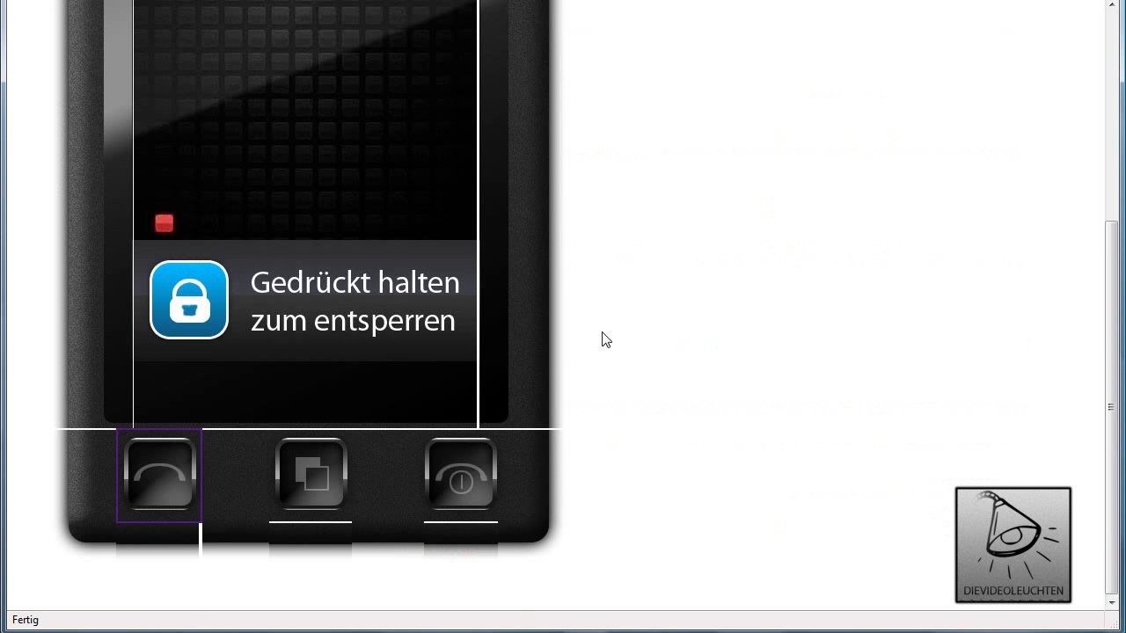
pyautogui.click(142, 467)
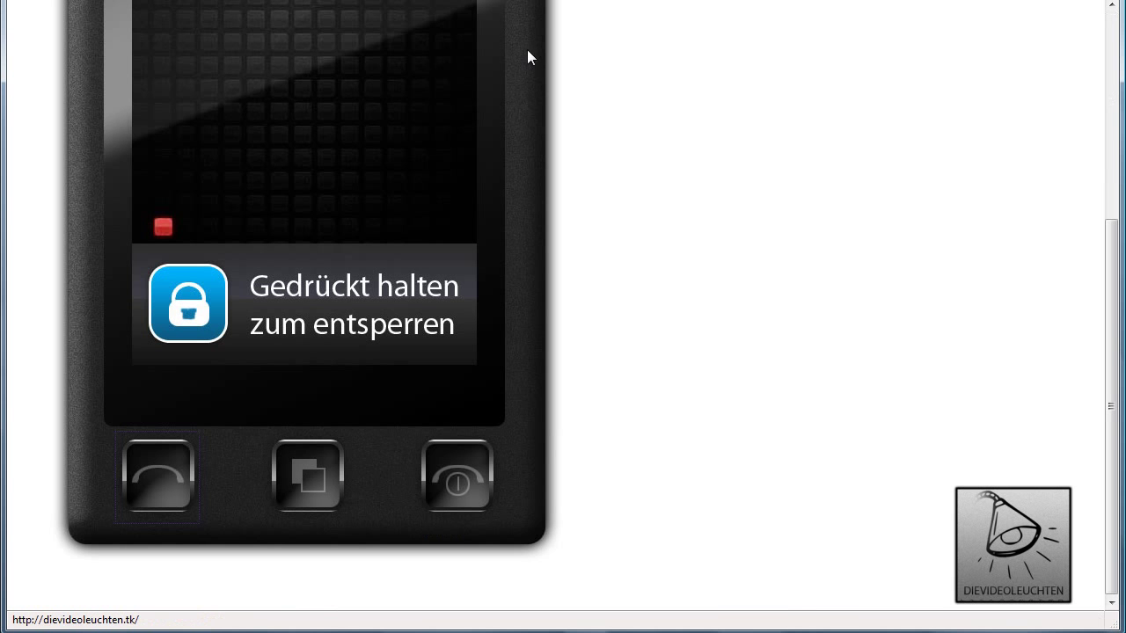
pyautogui.scroll(4, 154, 139)
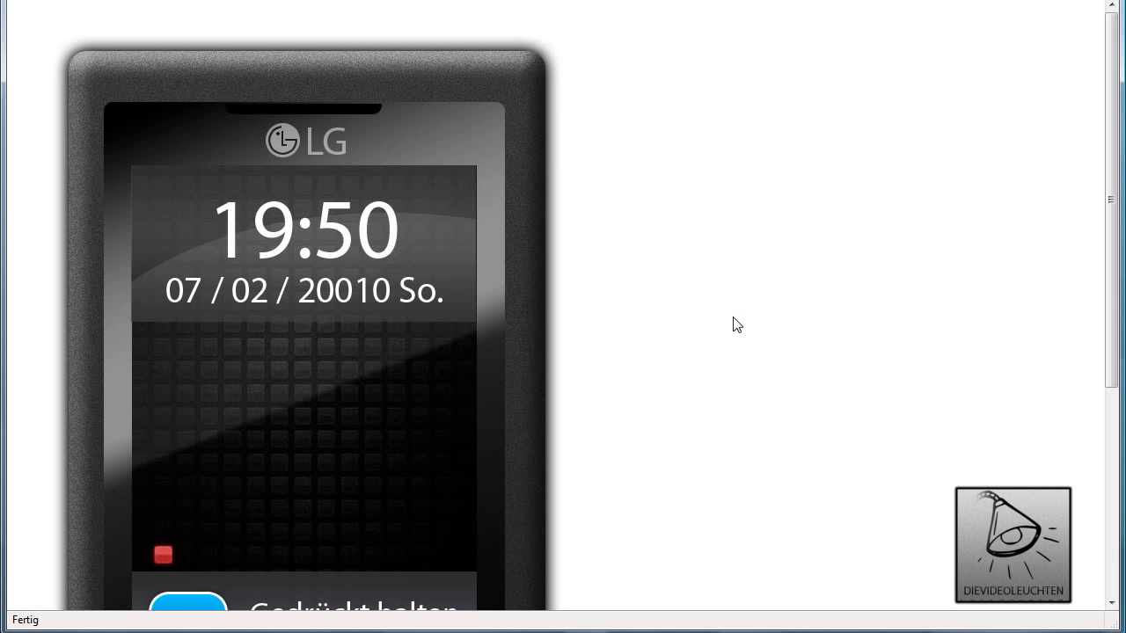
# Scroll up and down through the exported LG phone page in Firefox to look it over
pyautogui.scroll(-1, 687, 317)
pyautogui.scroll(1, 688, 317)
pyautogui.scroll(-1, 126, 250)
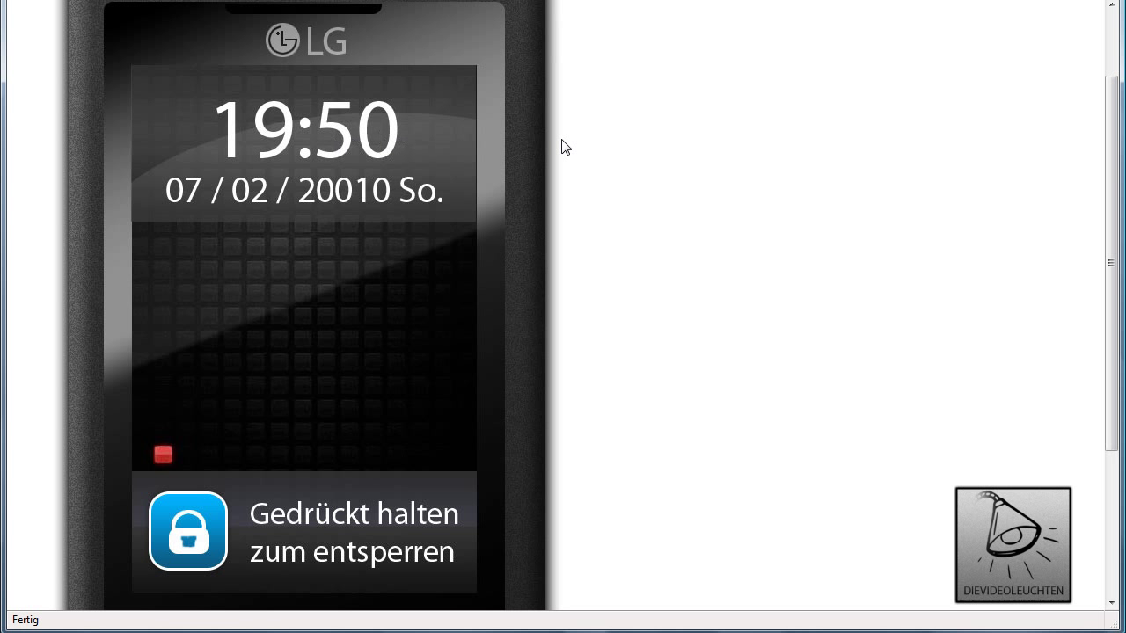
pyautogui.scroll(2, 806, 320)
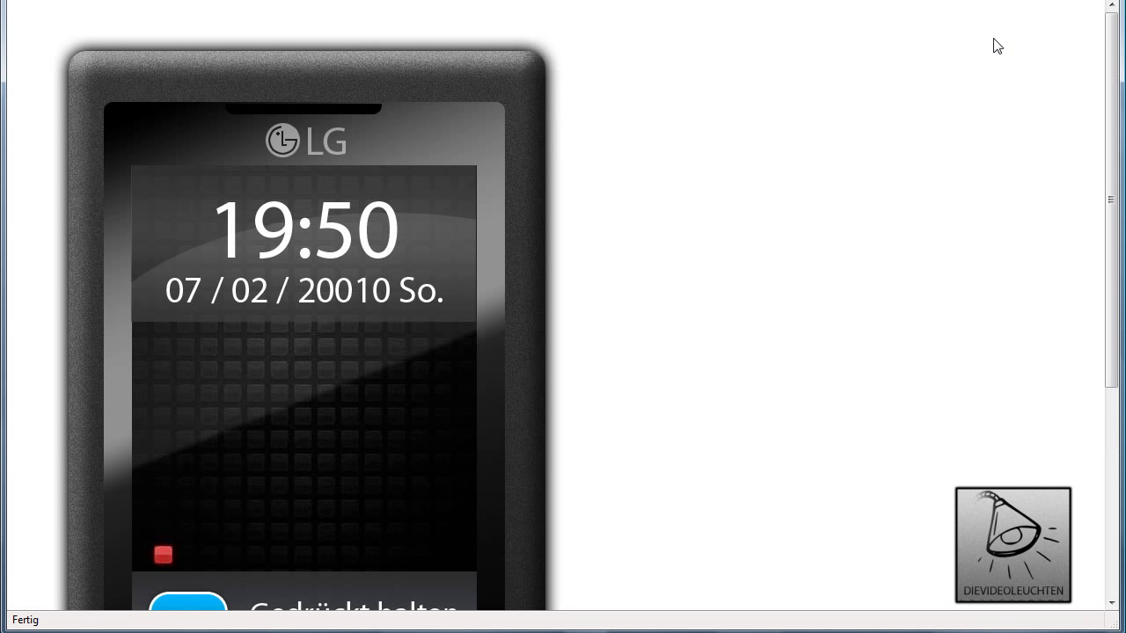